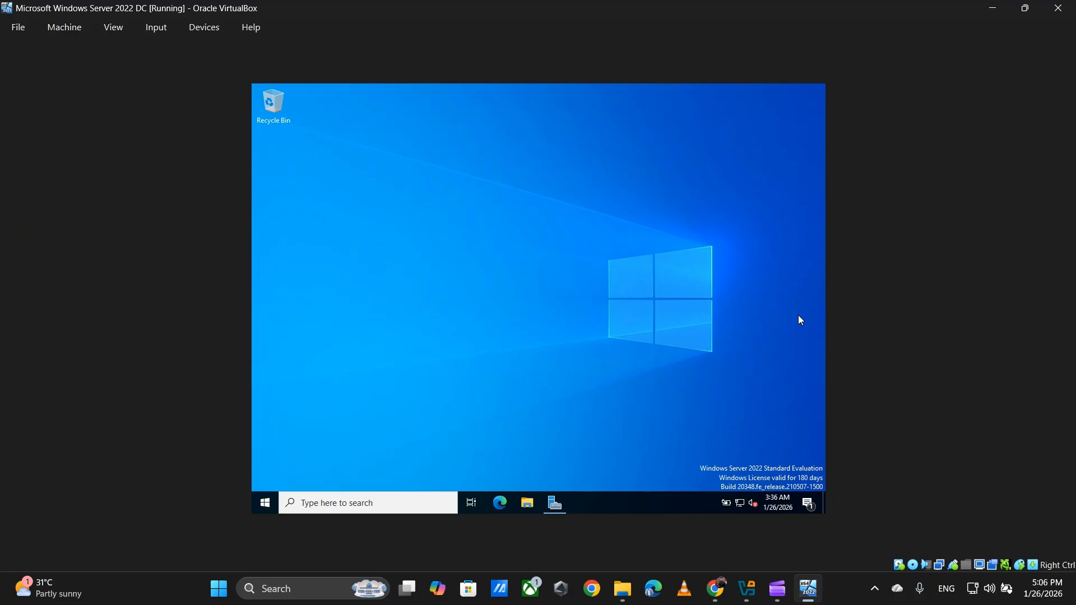
# Step: Open Server Manager from the Windows Server 2022 guest's taskbar
pyautogui.click(556, 502)
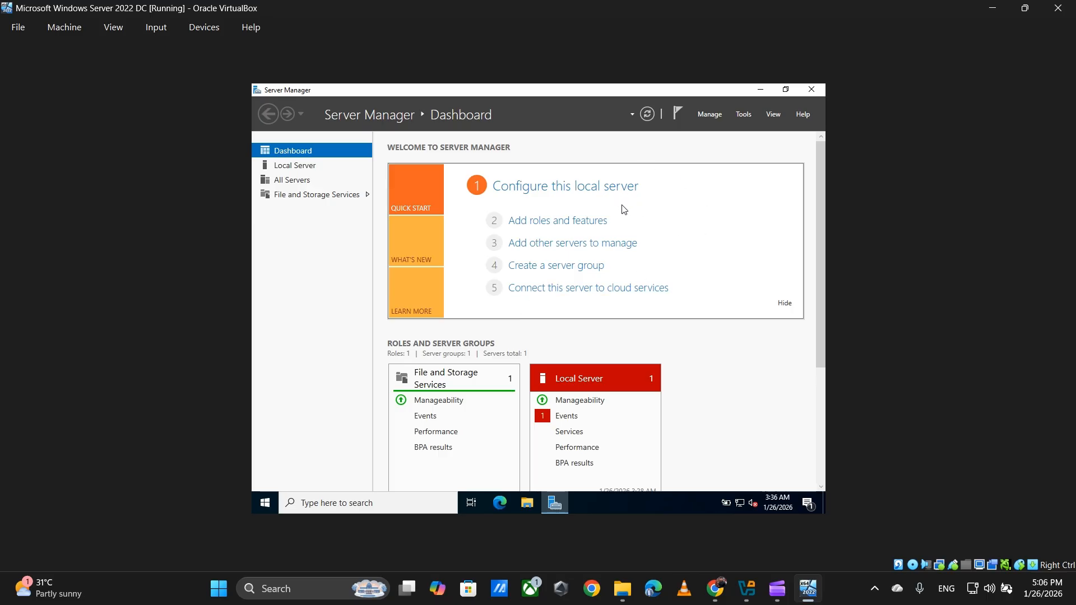
# Step: Launch the Add Roles and Features Wizard and continue past Before You Begin
pyautogui.click(562, 221)
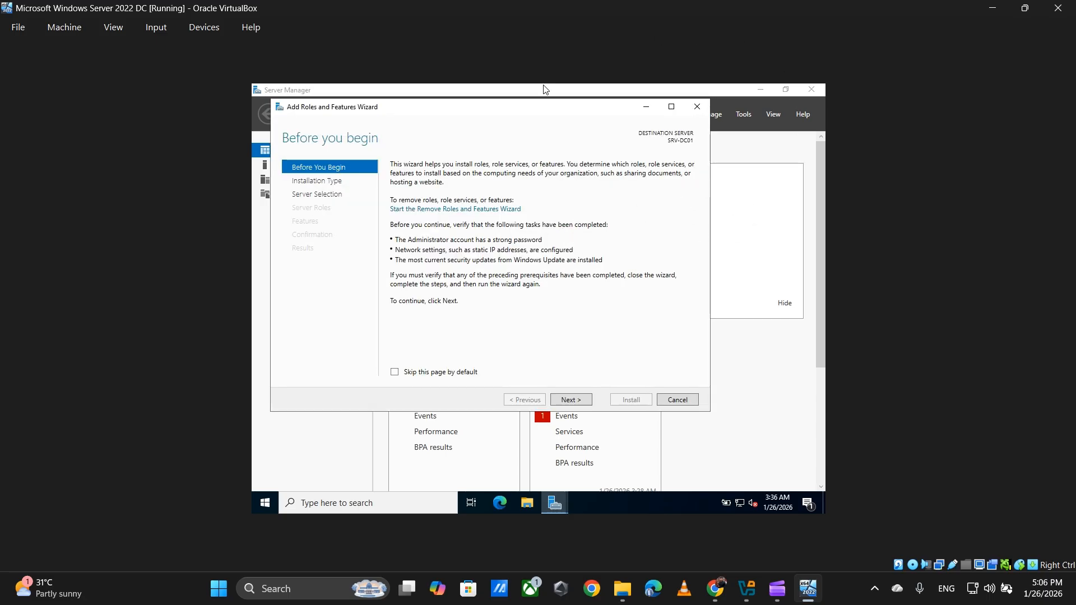
pyautogui.moveTo(504, 117); pyautogui.dragTo(525, 145)
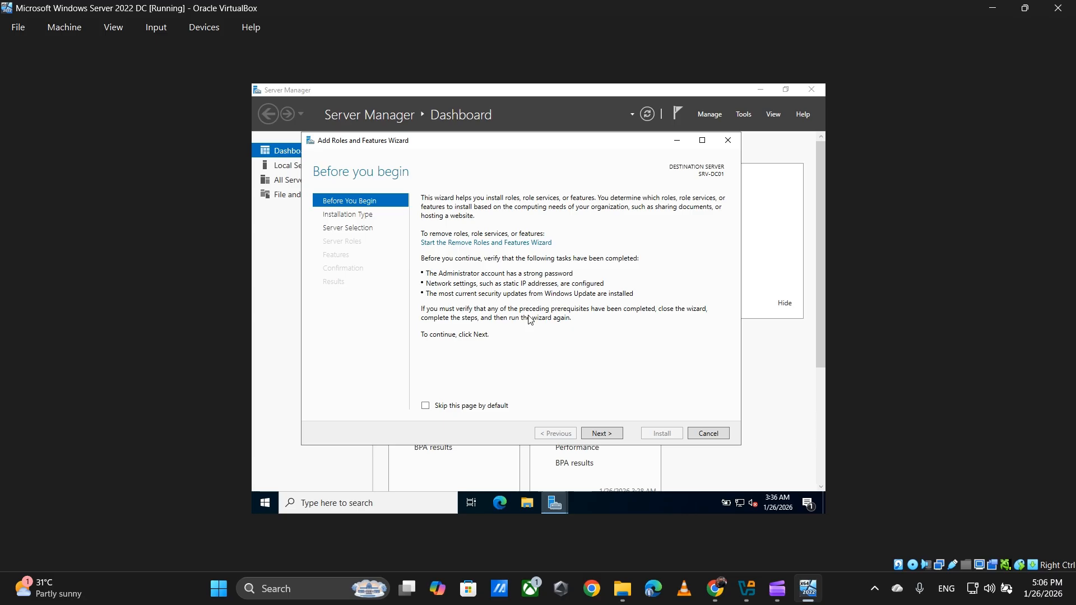
pyautogui.click(610, 433)
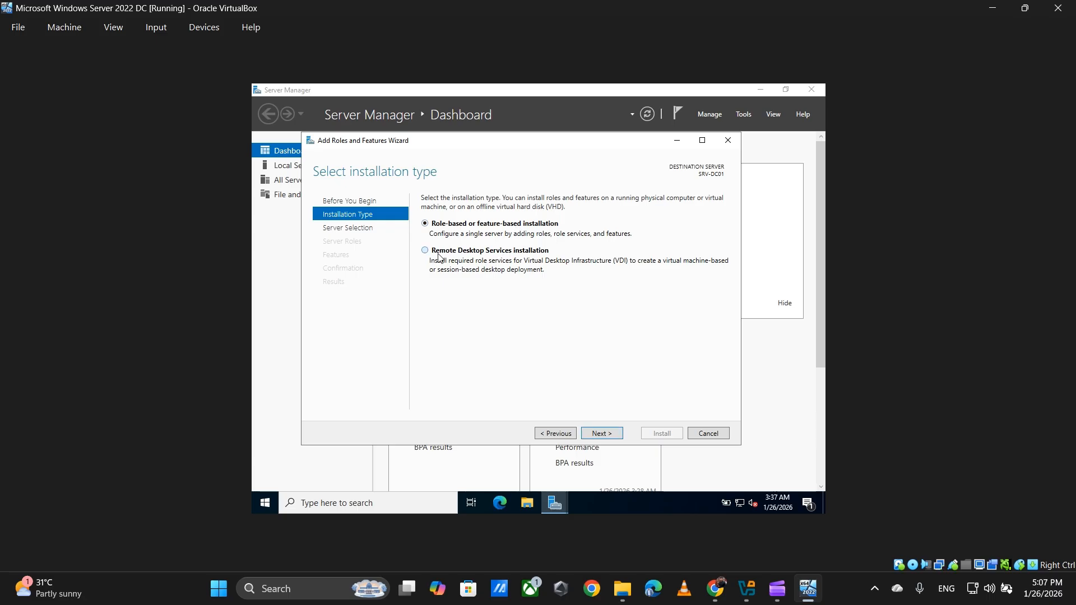
# Step: Choose Role-based or feature-based installation instead of Remote Desktop Services installation, and continue
pyautogui.click(421, 253)
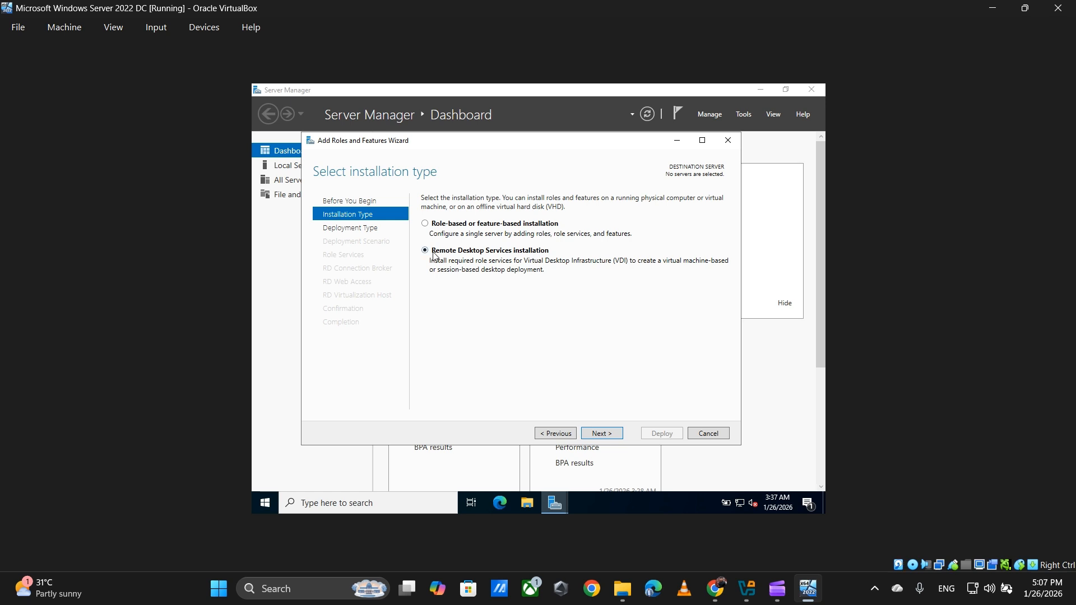
pyautogui.click(436, 225)
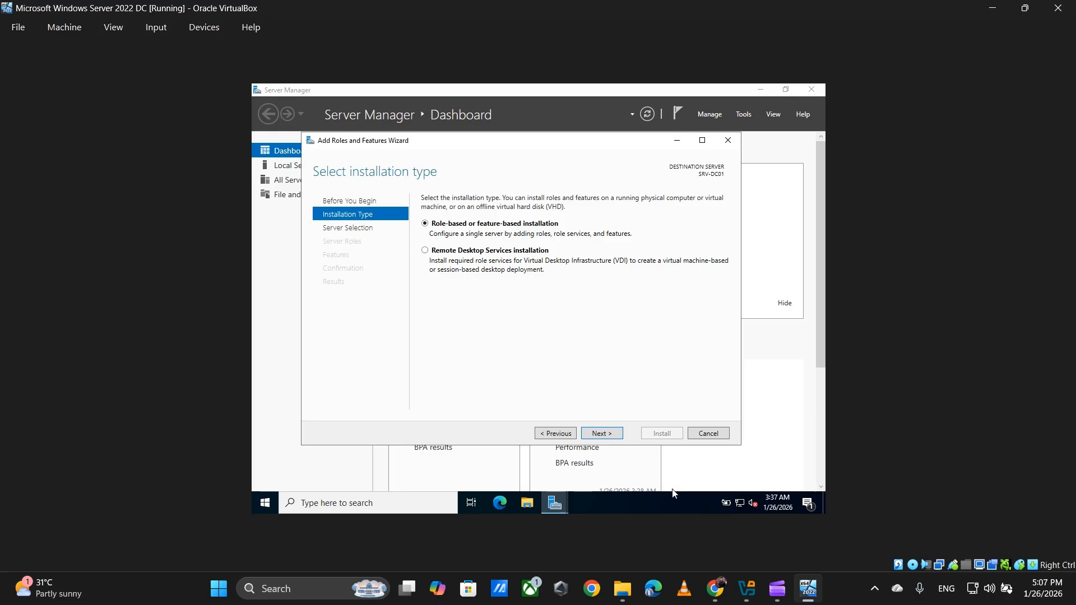
pyautogui.click(613, 435)
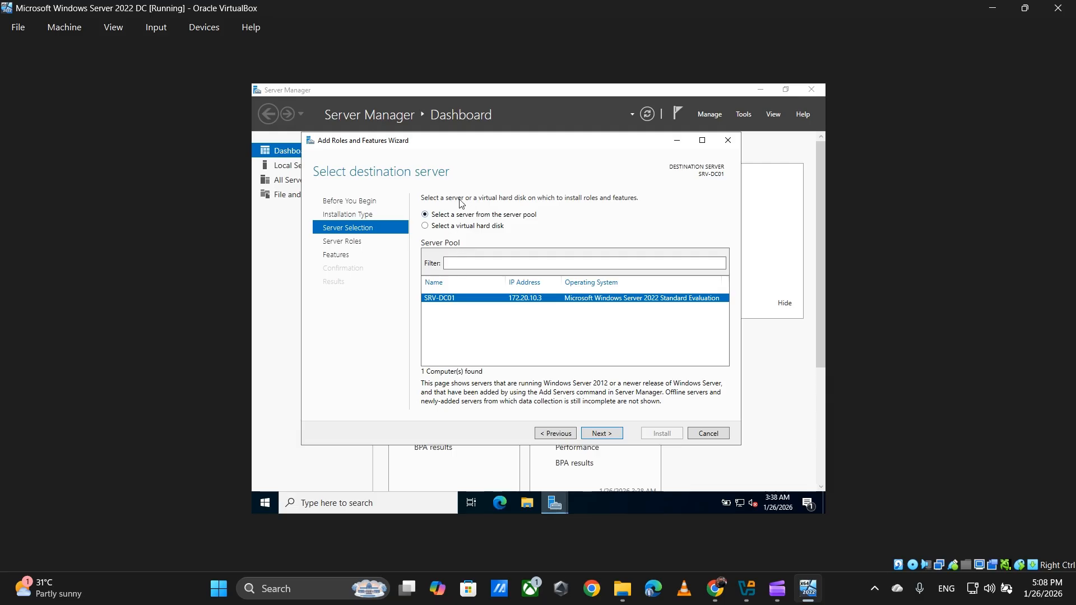
# Step: Keep SRV-DC01 from the server pool as the destination, not a virtual hard disk
pyautogui.click(460, 230)
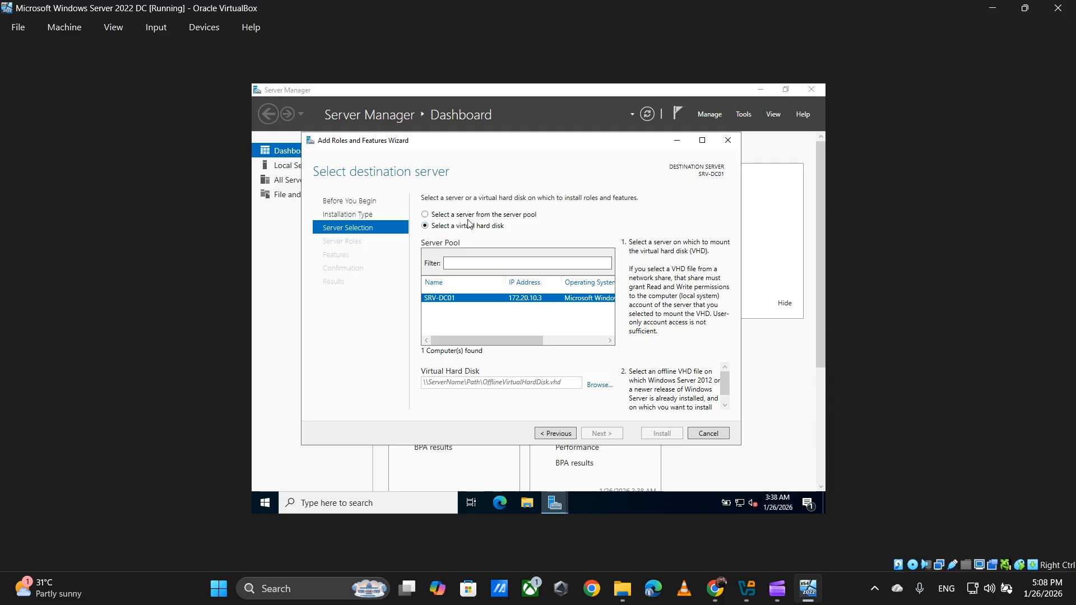
pyautogui.click(450, 218)
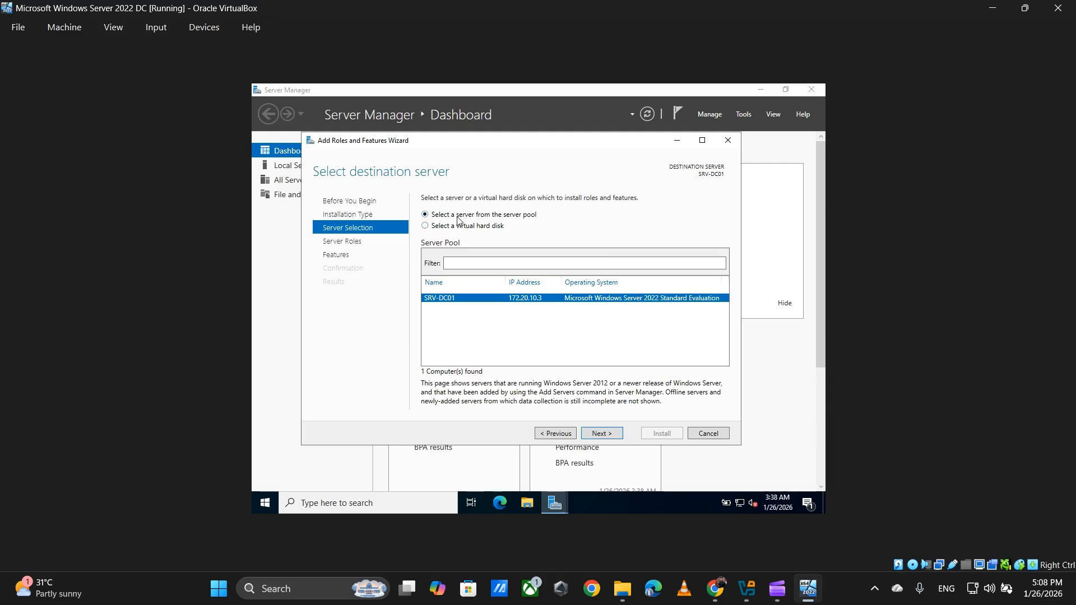
pyautogui.click(611, 435)
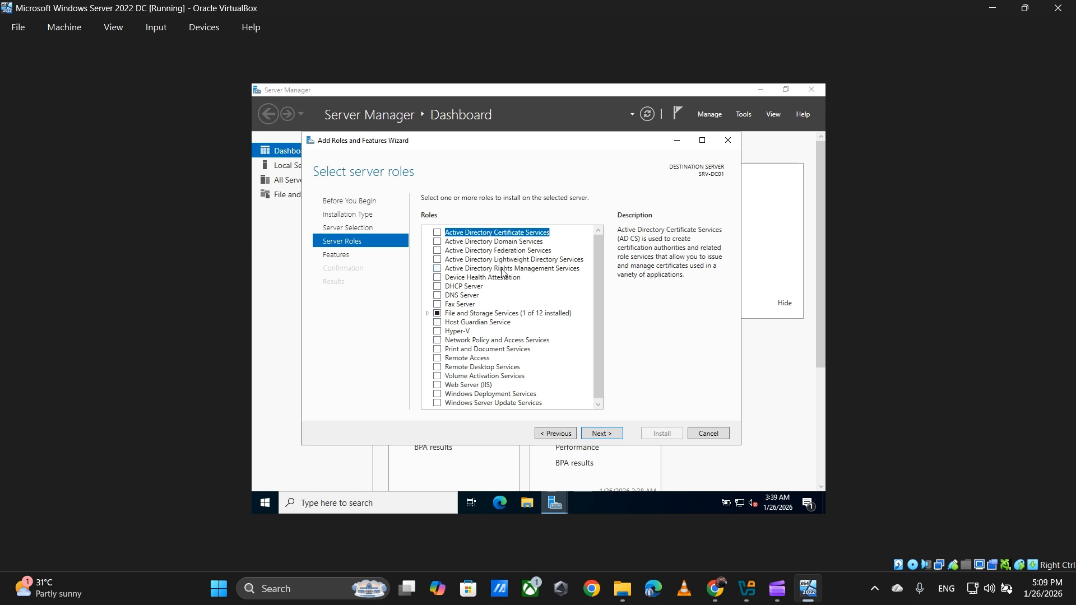
# Step: Review role descriptions for Web Server (IIS), Device Health Attestation, Host Guardian and Print Services
pyautogui.scroll(-1, 523, 330)
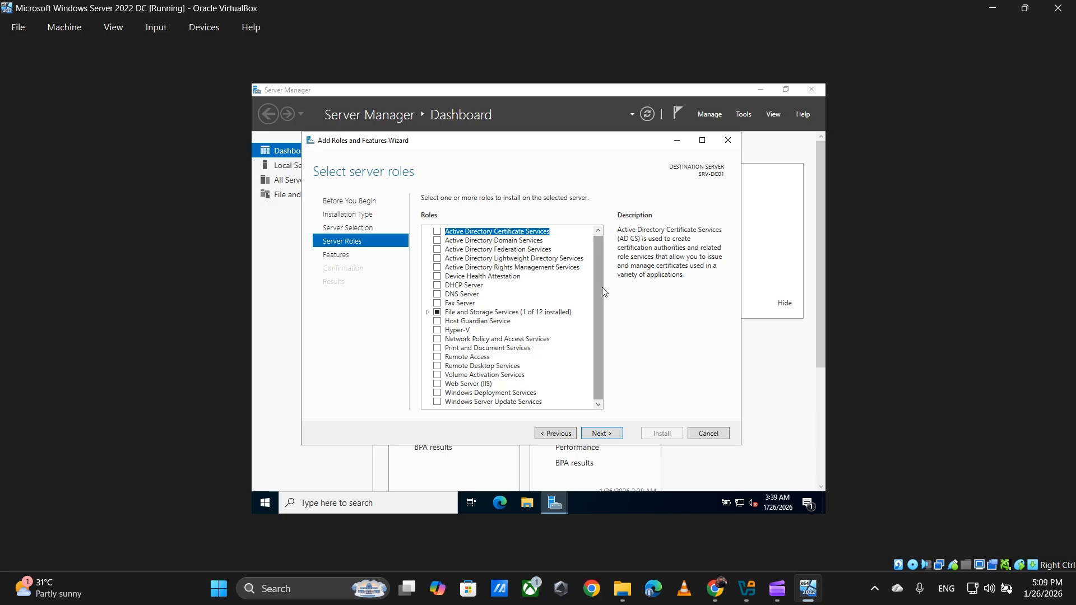
pyautogui.click(465, 384)
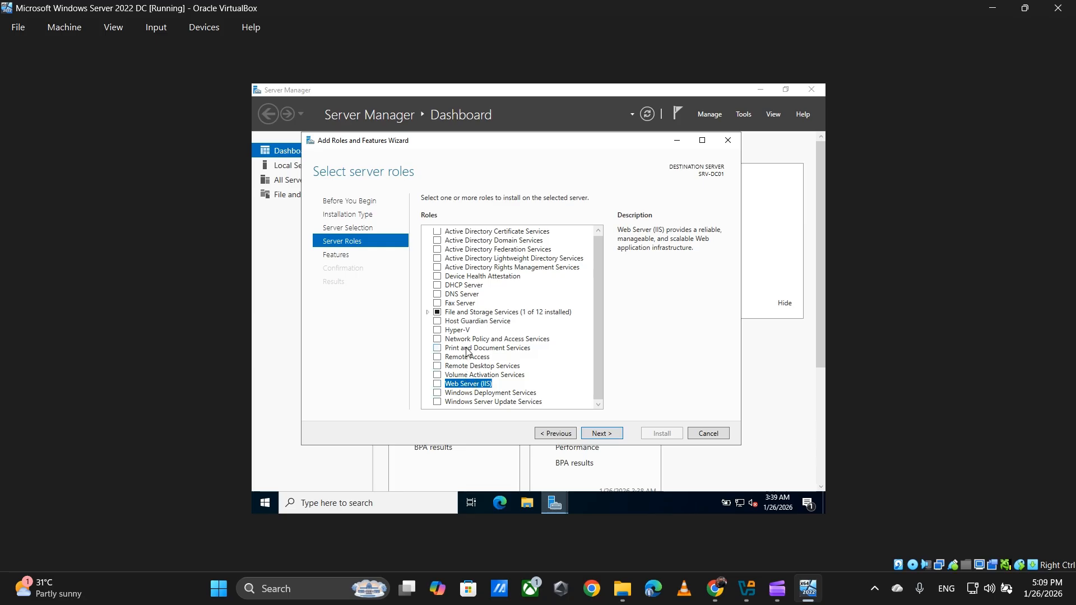
pyautogui.click(463, 278)
pyautogui.click(472, 321)
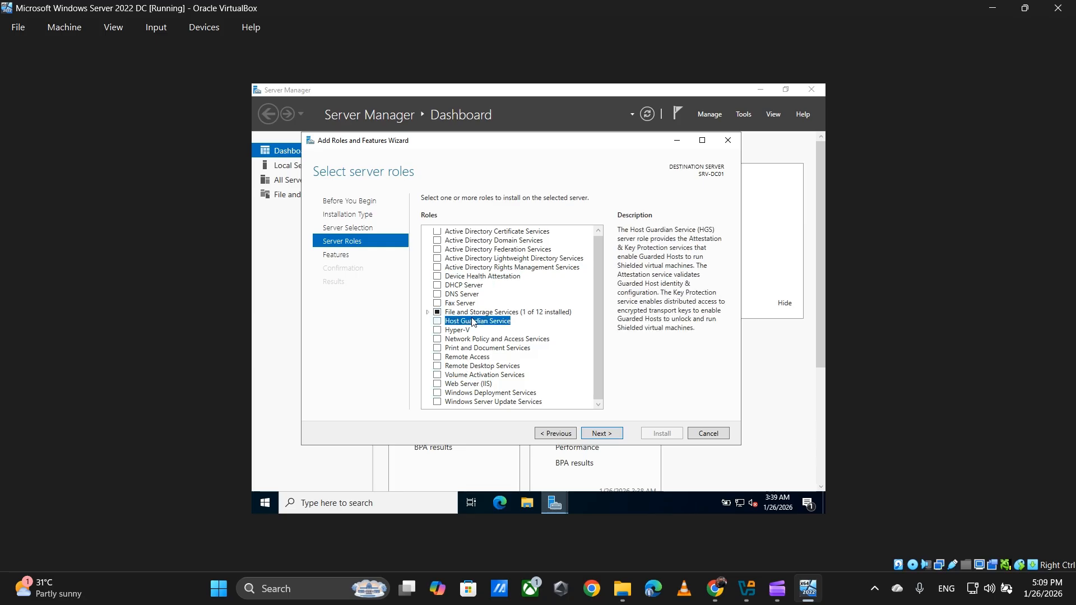
pyautogui.click(479, 348)
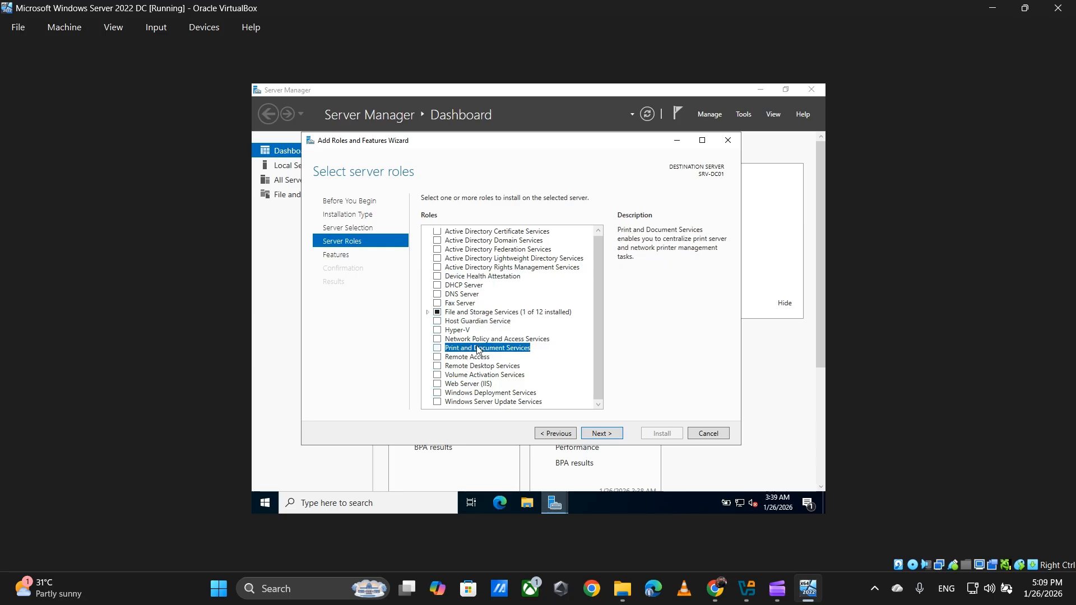
pyautogui.click(475, 384)
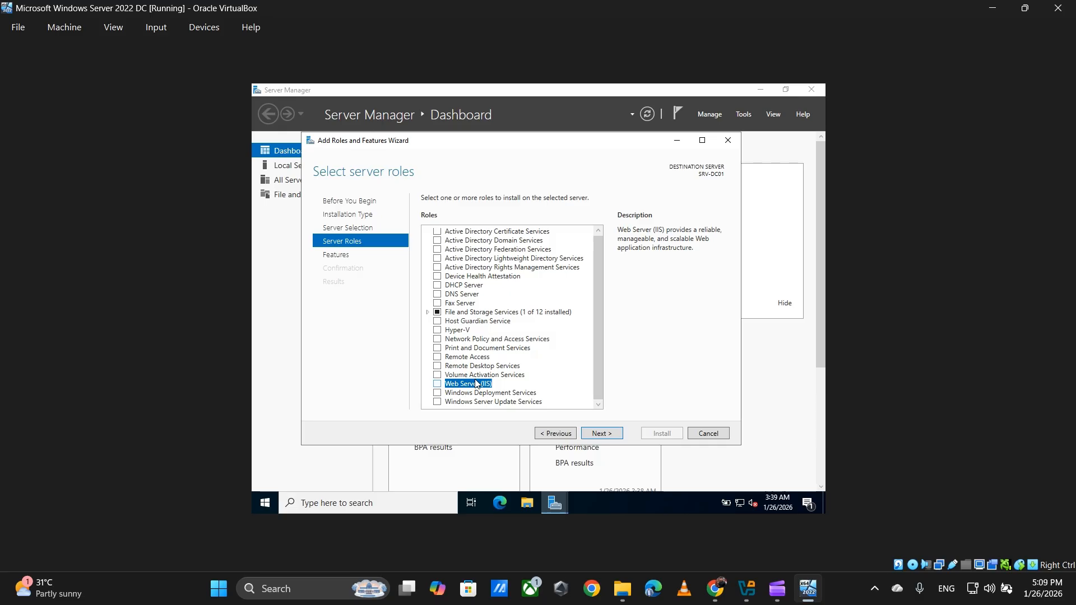
# Step: Select Active Directory Domain Services with its required management features and continue to Features
pyautogui.scroll(1, 493, 342)
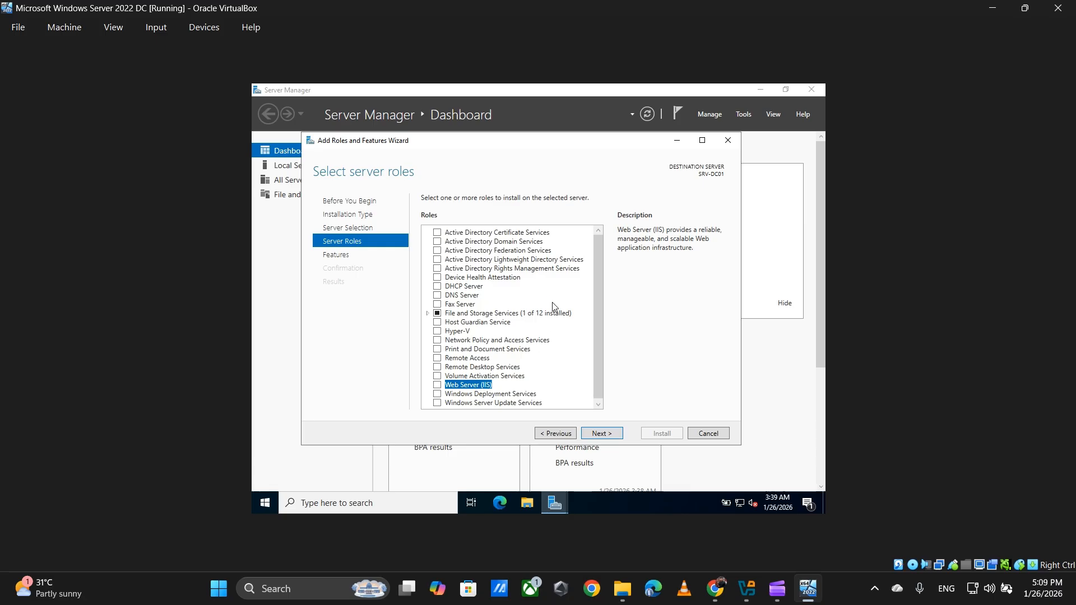
pyautogui.click(488, 233)
pyautogui.click(492, 243)
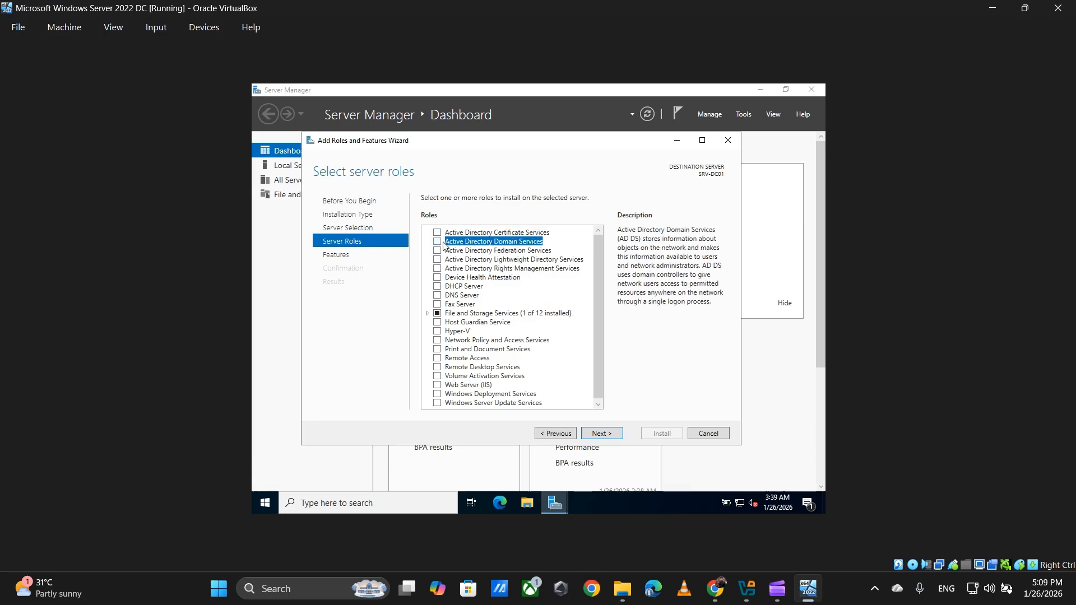
pyautogui.click(439, 243)
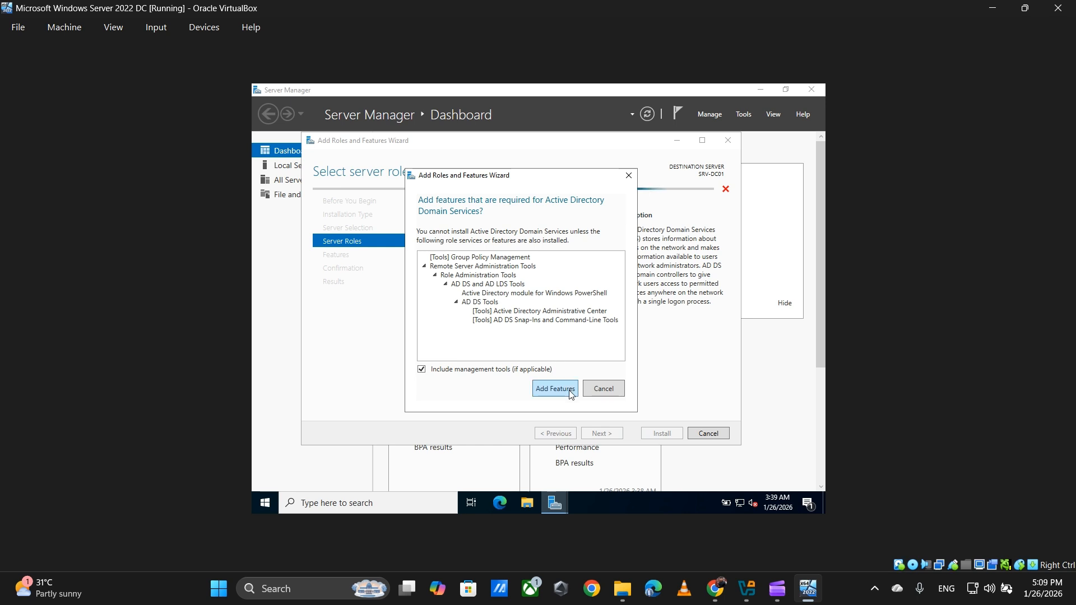
pyautogui.click(566, 390)
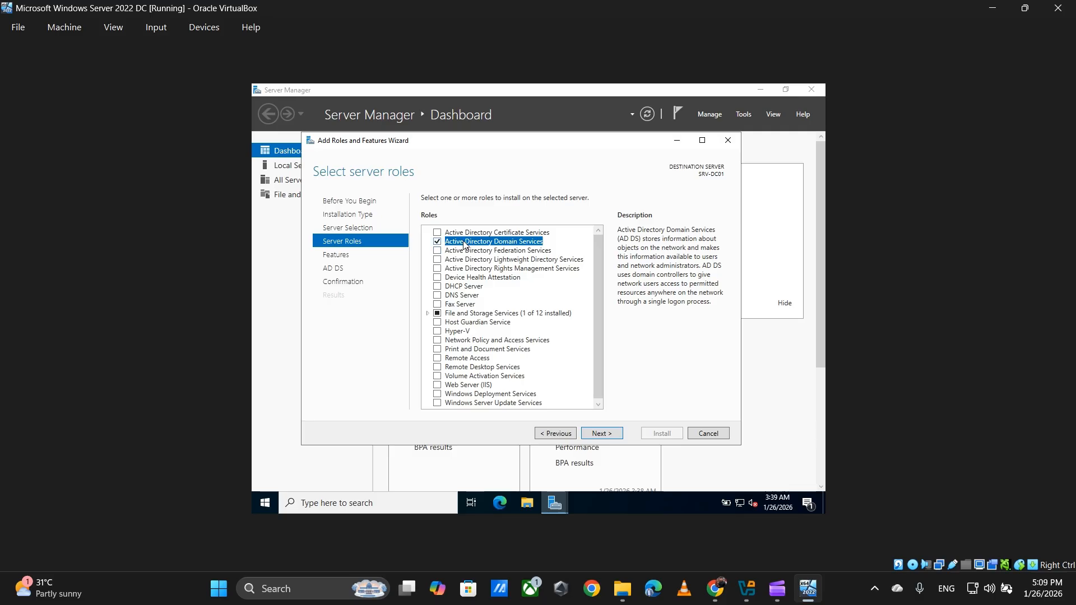
pyautogui.click(606, 435)
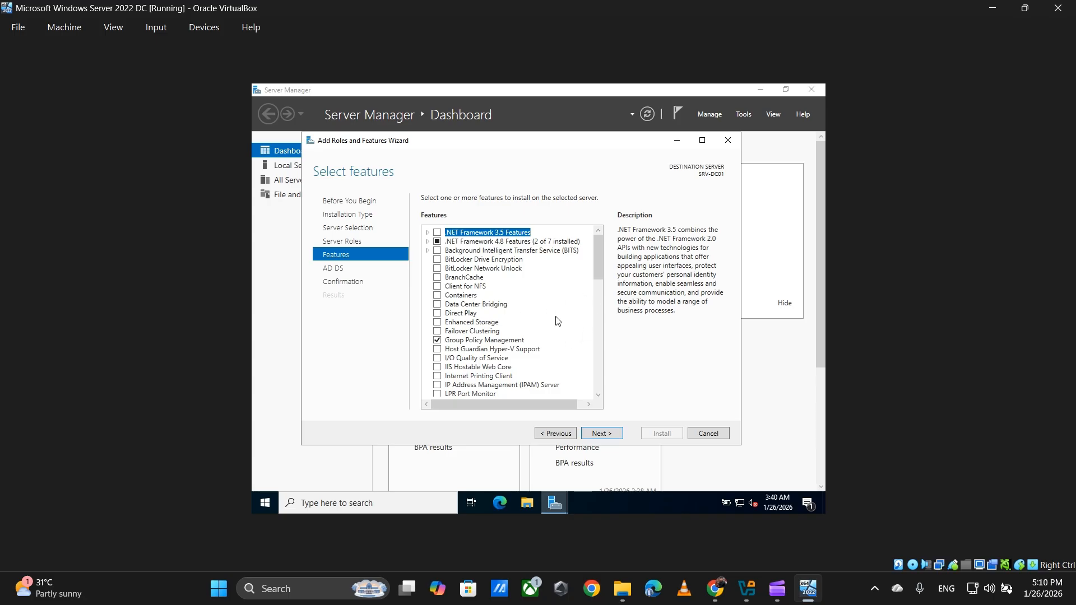
# Step: Scroll the Features list to check Group Policy Management and Remote Server Administration Tools
pyautogui.scroll(-1, 518, 277)
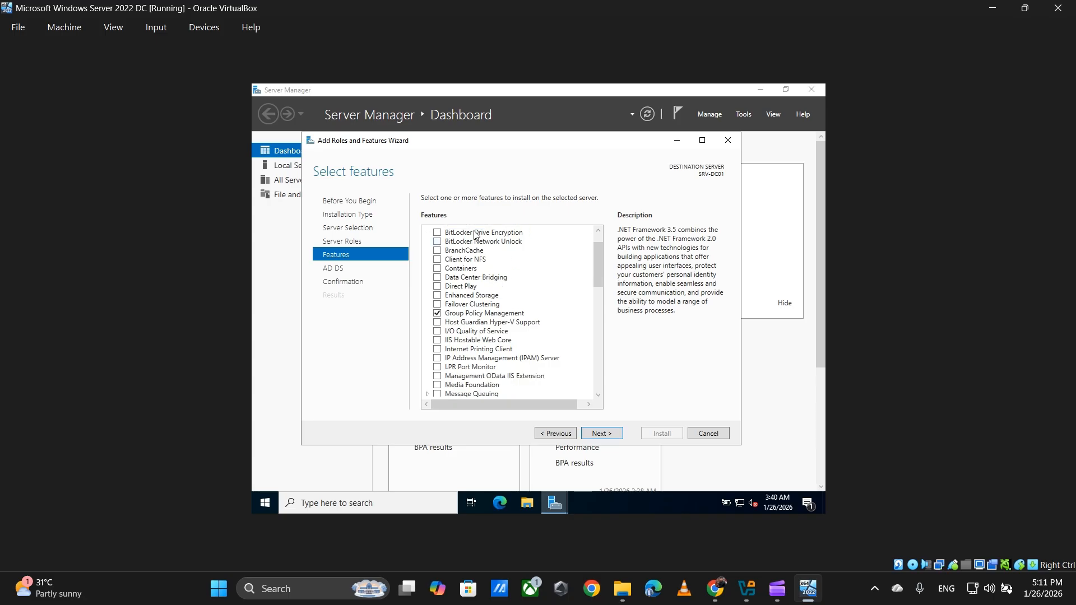
pyautogui.scroll(1, 474, 235)
pyautogui.scroll(-3, 437, 247)
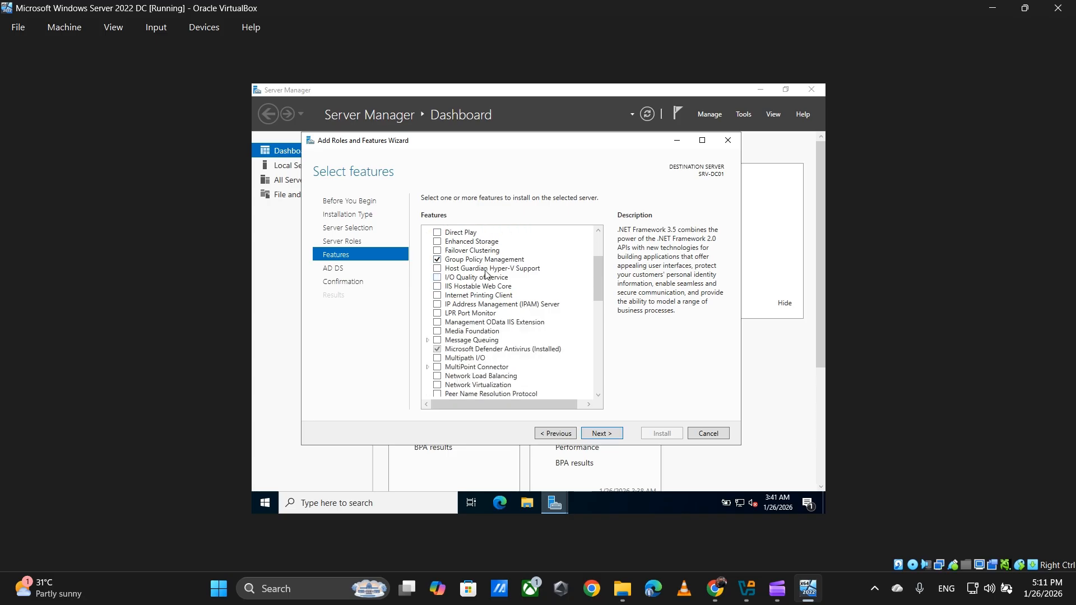
pyautogui.scroll(-6, 478, 288)
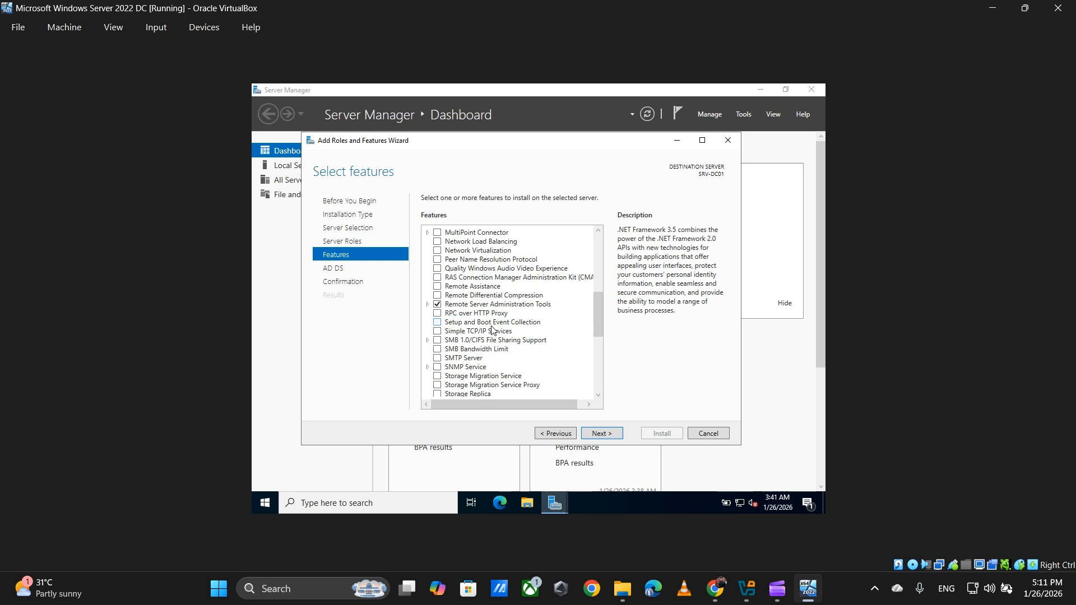
pyautogui.scroll(-6, 489, 315)
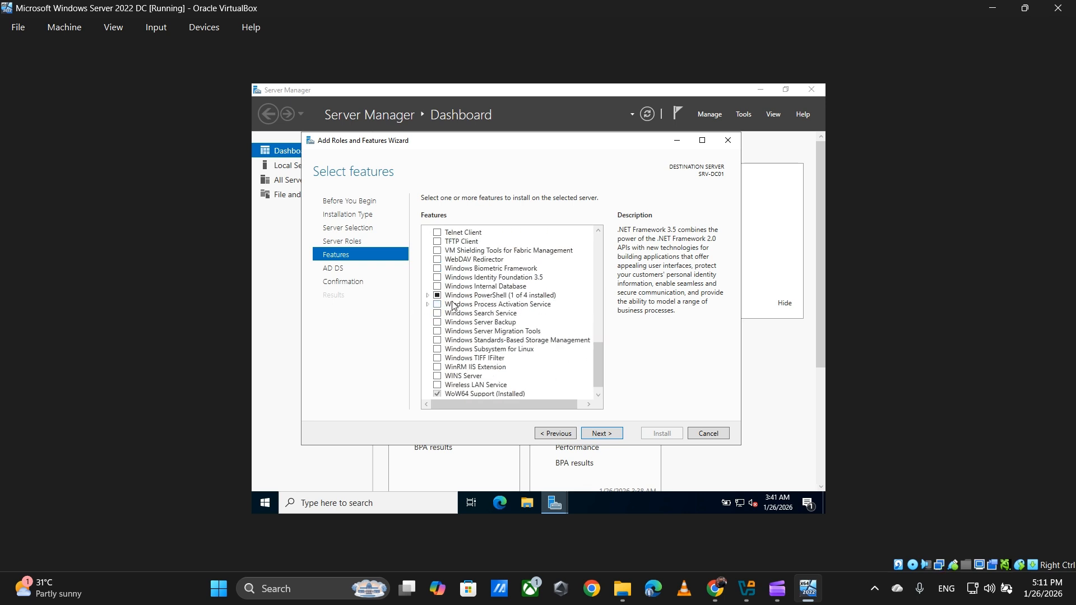
pyautogui.scroll(6, 518, 352)
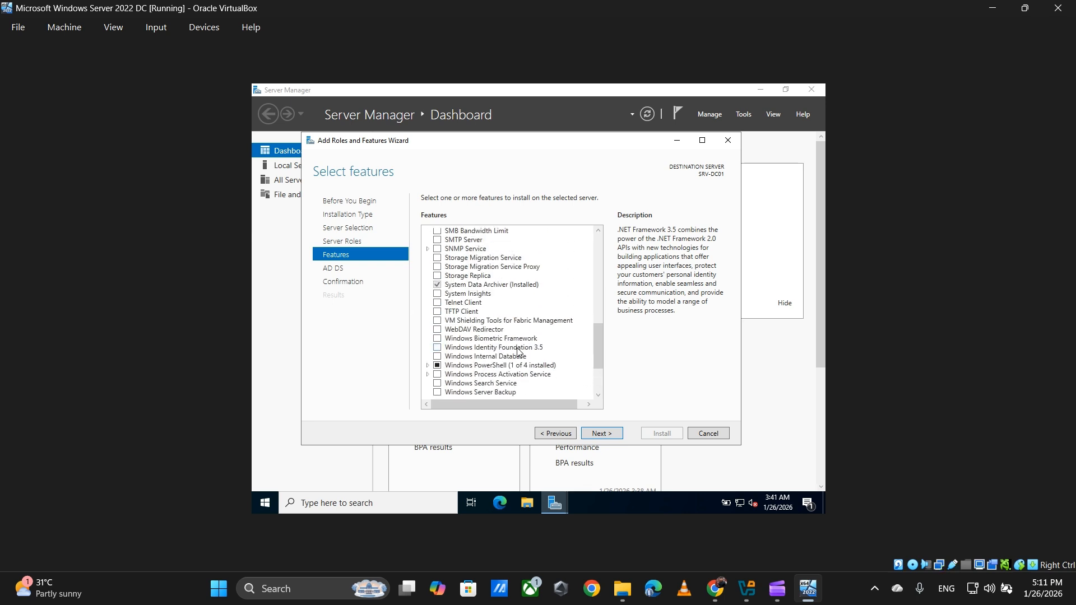
# Step: Advance through the AD DS notes to the confirmation page and start the installation
pyautogui.click(610, 431)
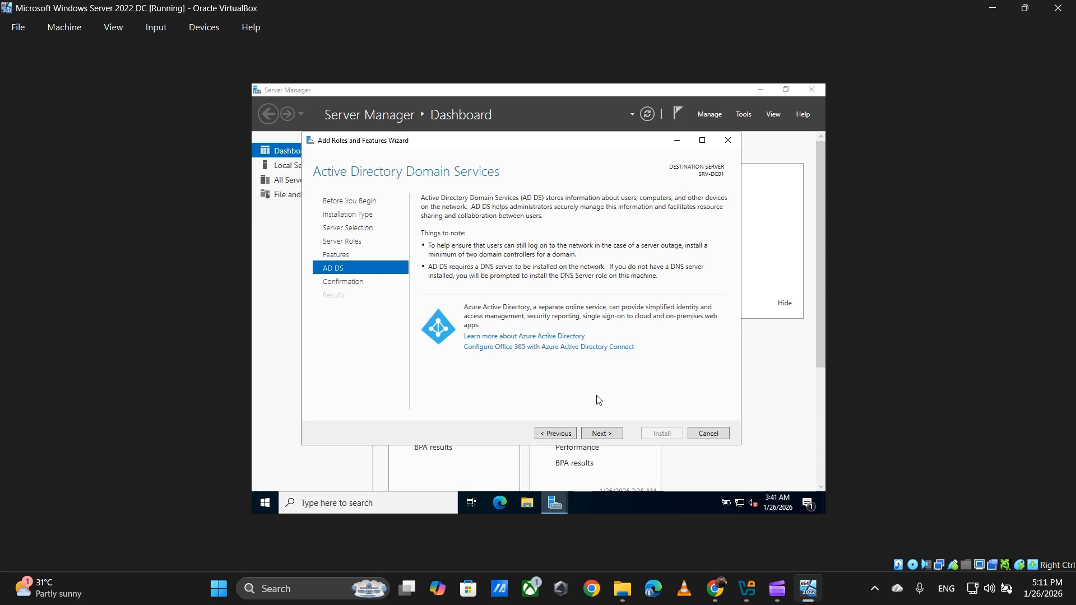
pyautogui.click(604, 433)
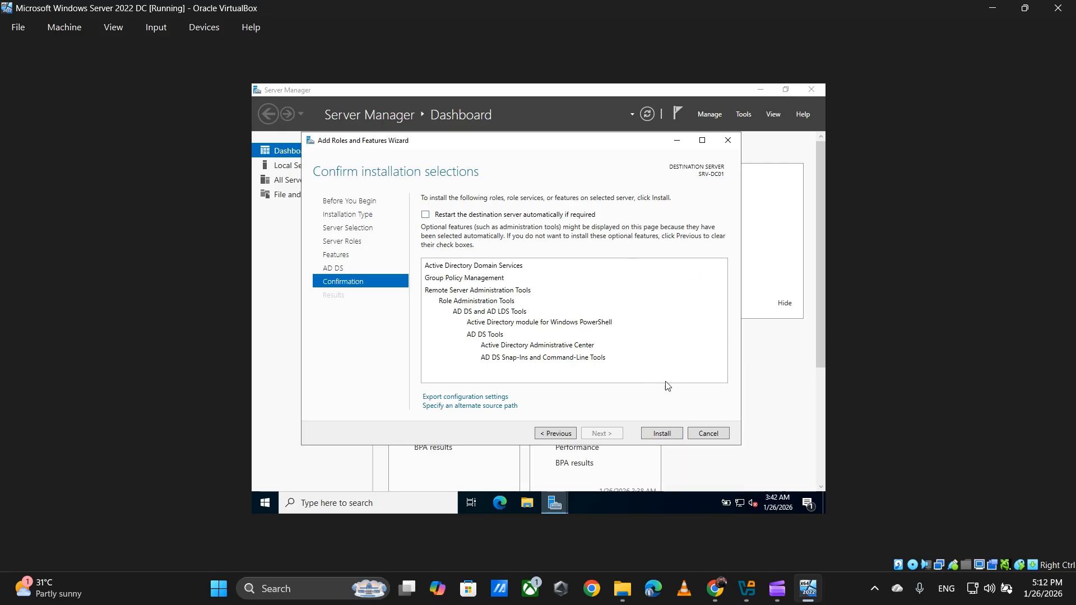
pyautogui.click(661, 435)
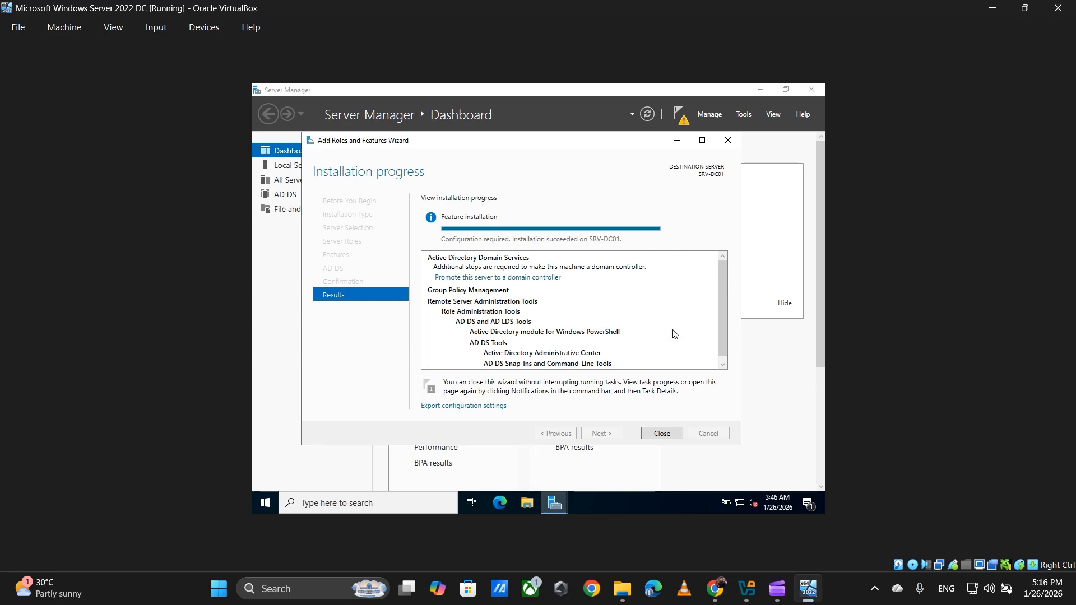
# Step: Close the wizard once AD DS installation on SRV-DC01 reports success
pyautogui.click(674, 436)
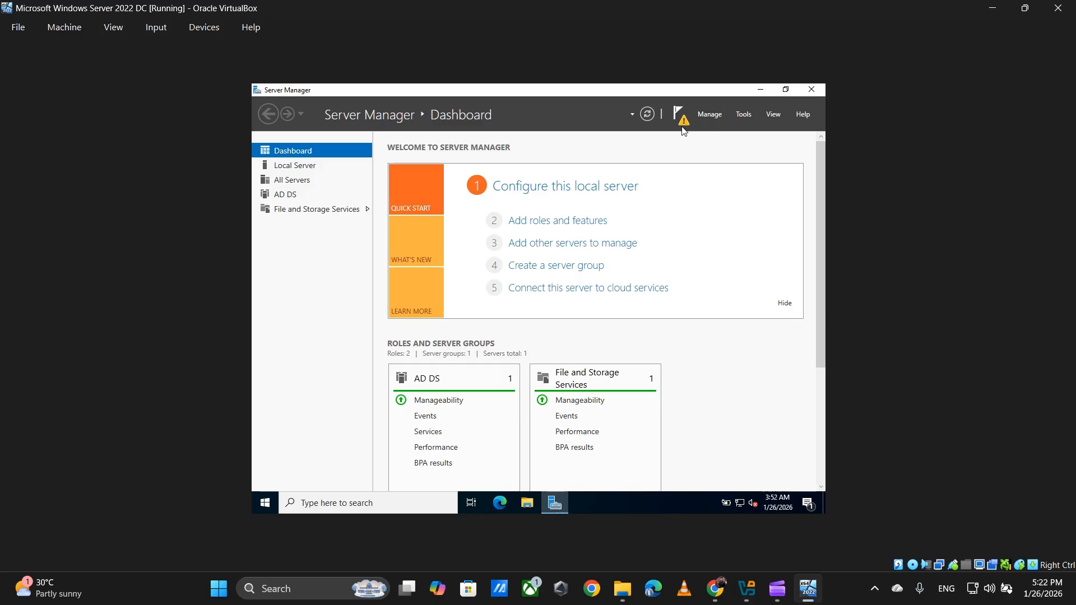
# Step: From the notifications flag, start promoting SRV-DC01 to a domain controller
pyautogui.click(680, 118)
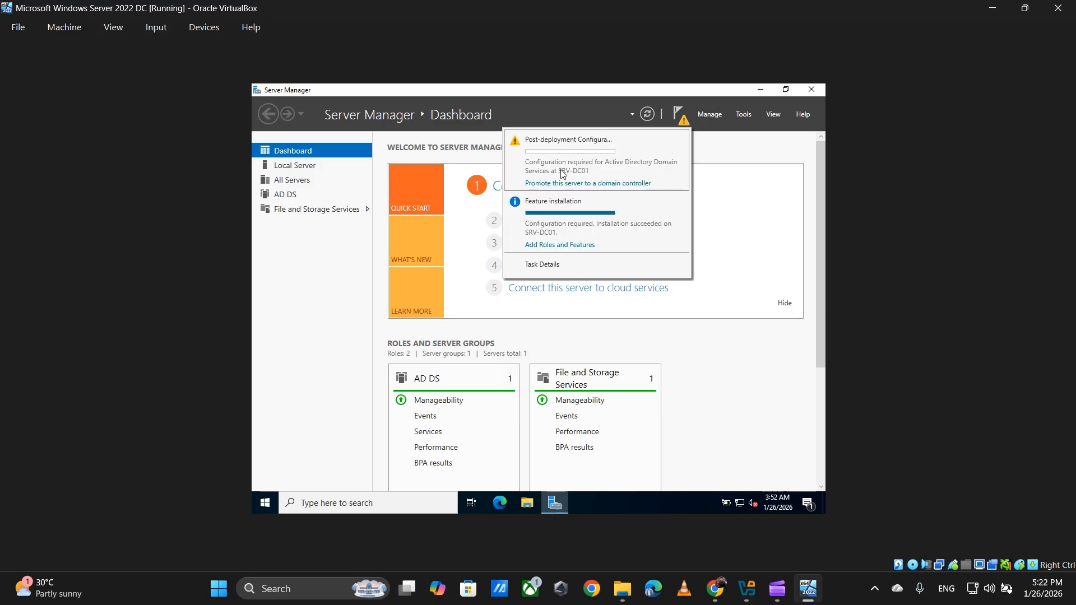
pyautogui.click(581, 184)
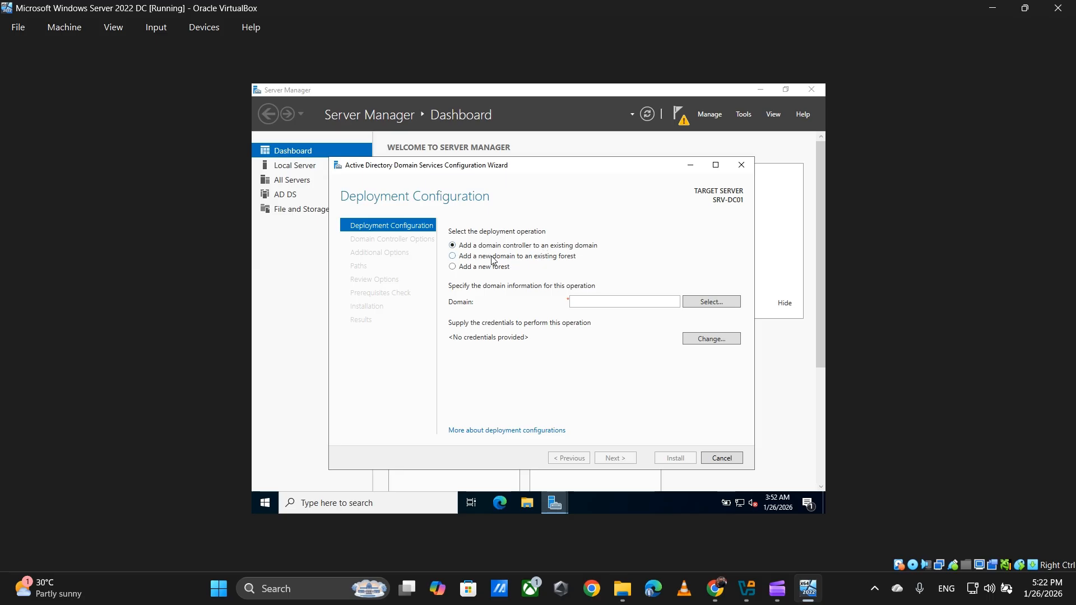
# Step: Create a new forest with root domain name yasas.local and continue to Domain Controller Options
pyautogui.click(511, 258)
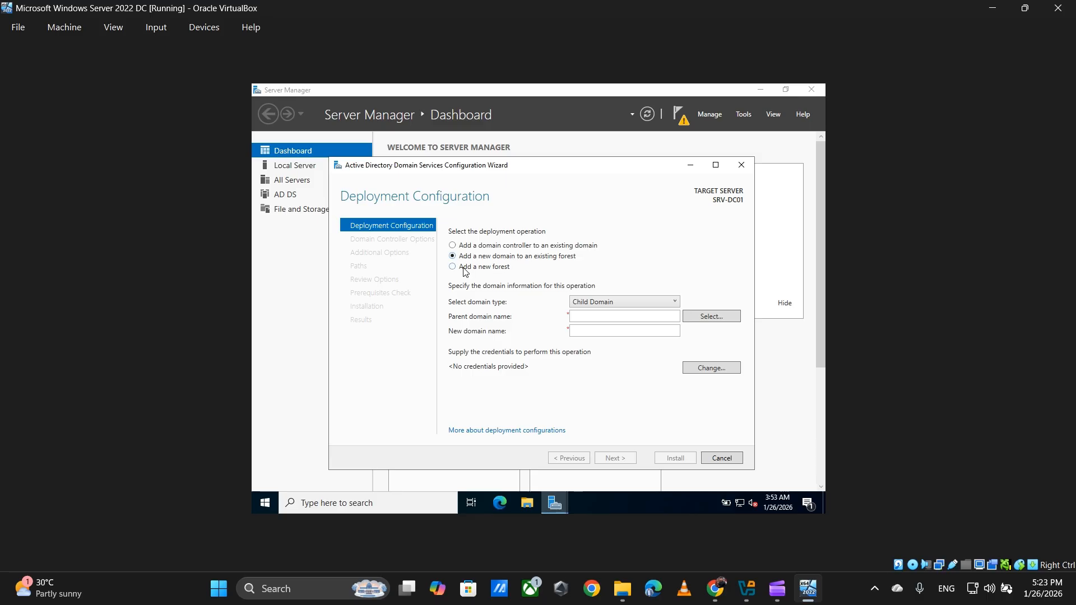
pyautogui.click(486, 269)
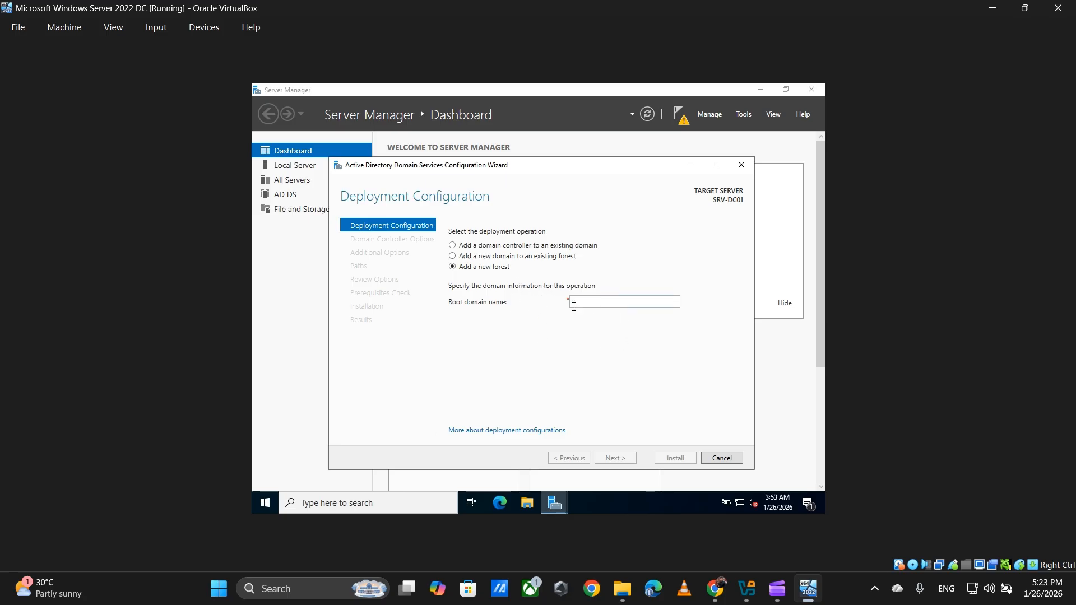
pyautogui.click(601, 306)
pyautogui.write('yass')
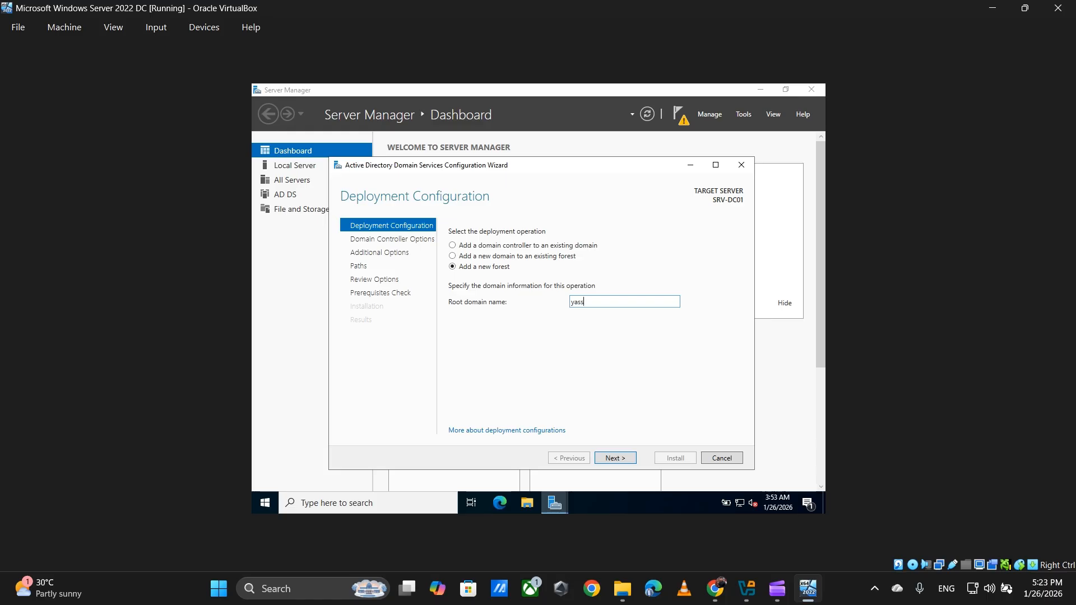
pyautogui.press('BackSpace')
pyautogui.write('as.local')
pyautogui.click(612, 459)
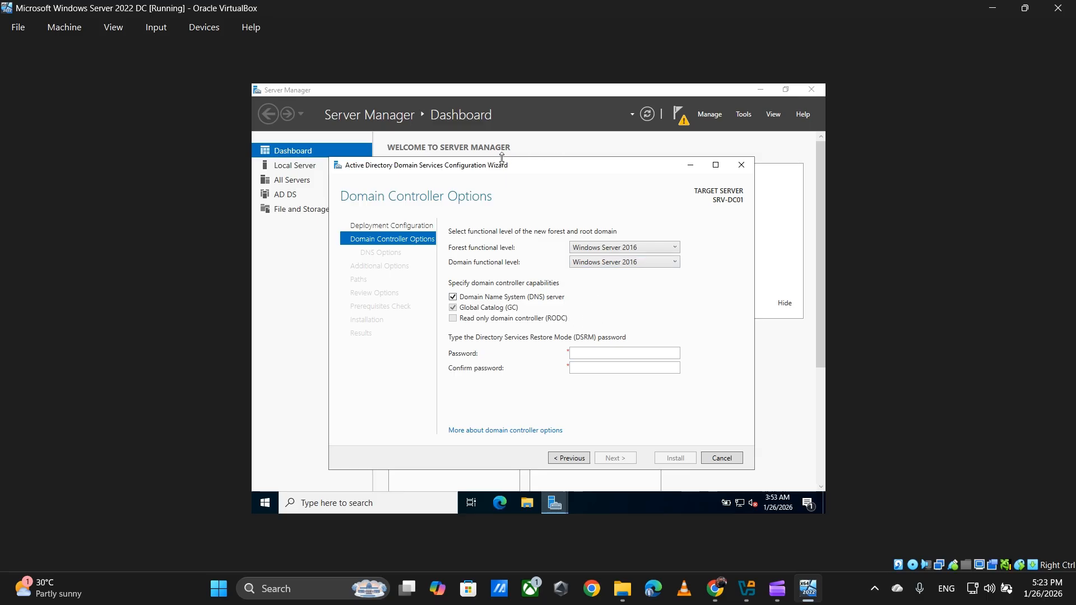
# Step: Maximize the wizard and keep Windows Server 2016 as both forest and domain functional level
pyautogui.moveTo(510, 169); pyautogui.dragTo(515, 154)
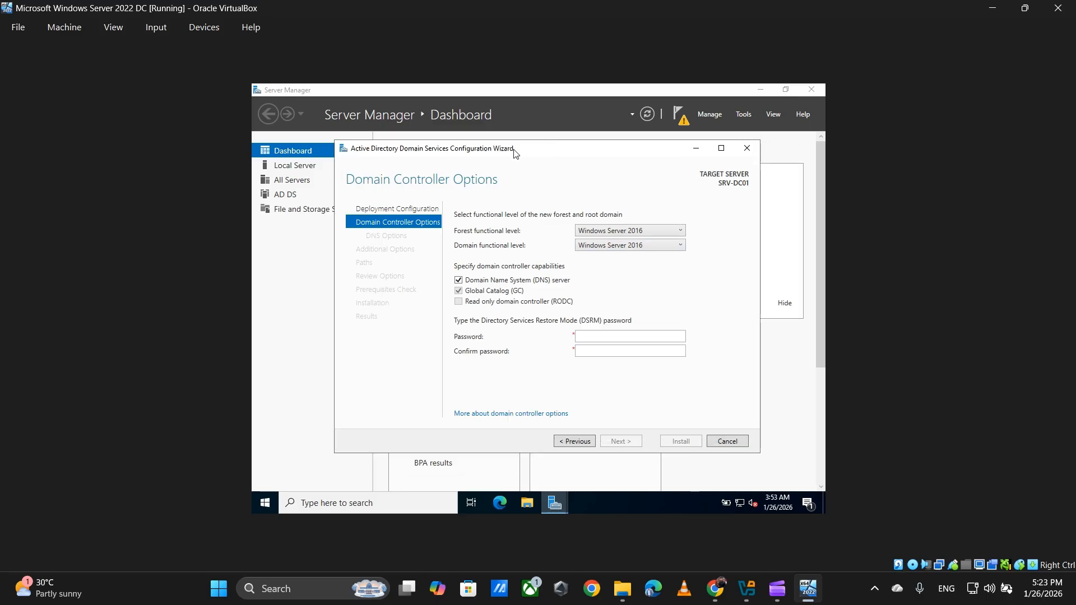
pyautogui.click(721, 148)
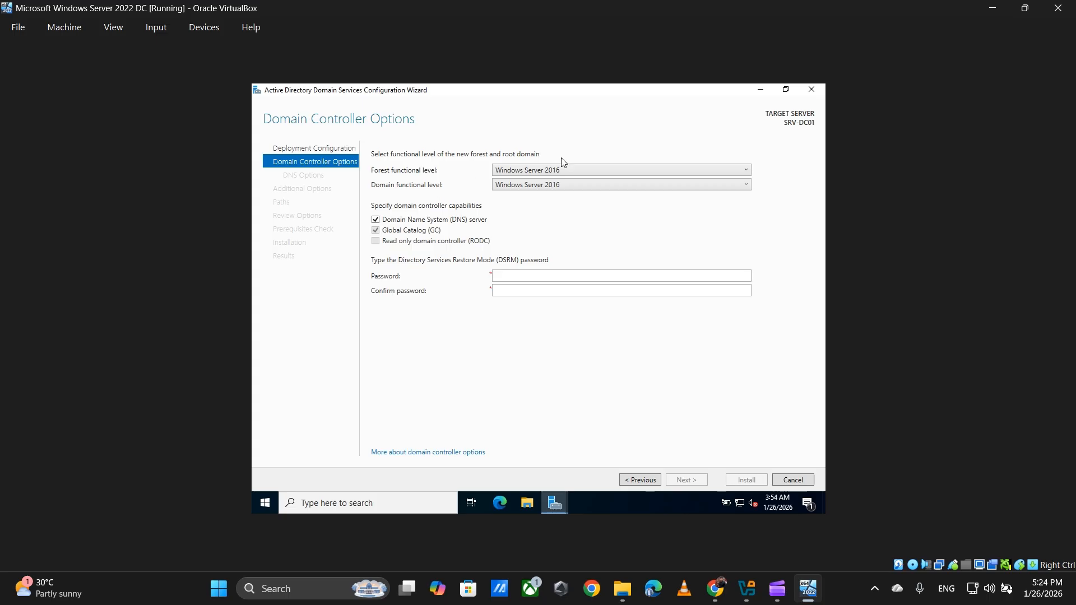
pyautogui.click(577, 171)
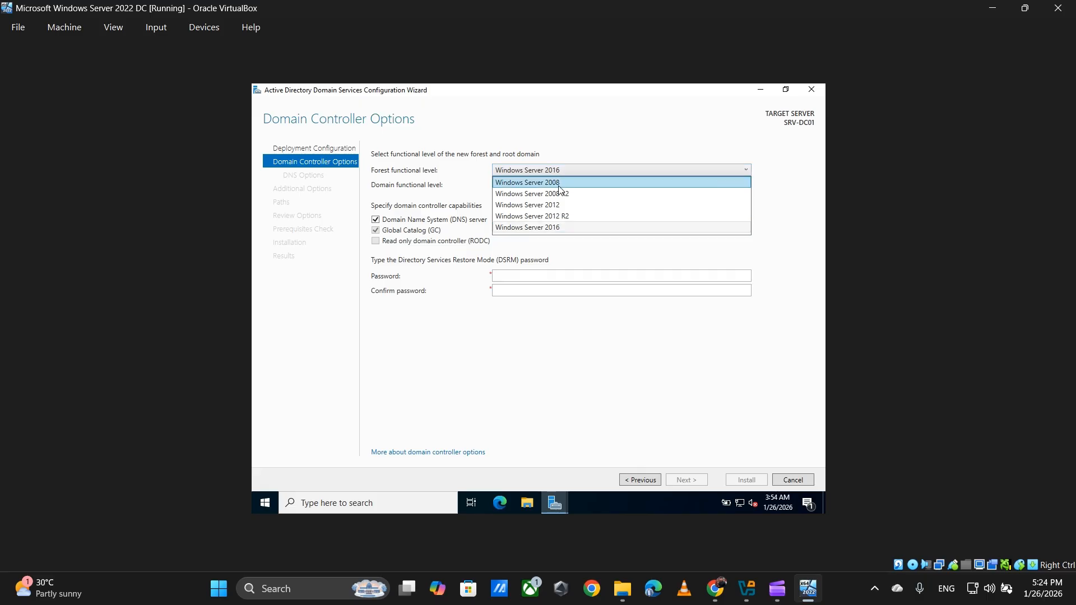
pyautogui.click(569, 229)
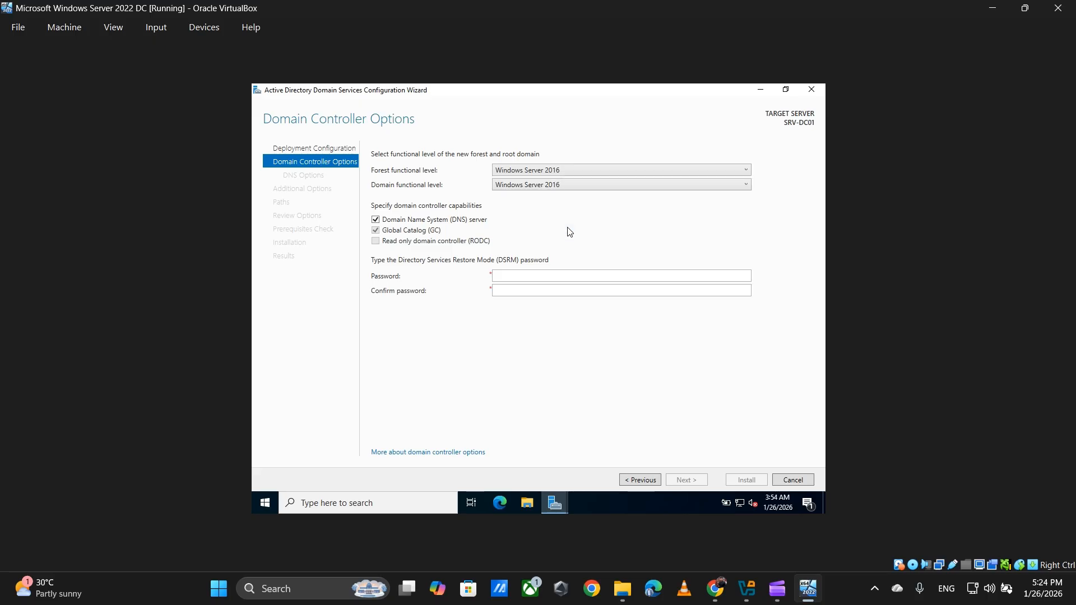
pyautogui.click(552, 186)
pyautogui.click(586, 203)
# Step: Enter the Directory Services Restore Mode password and confirm it in the second field
pyautogui.click(536, 276)
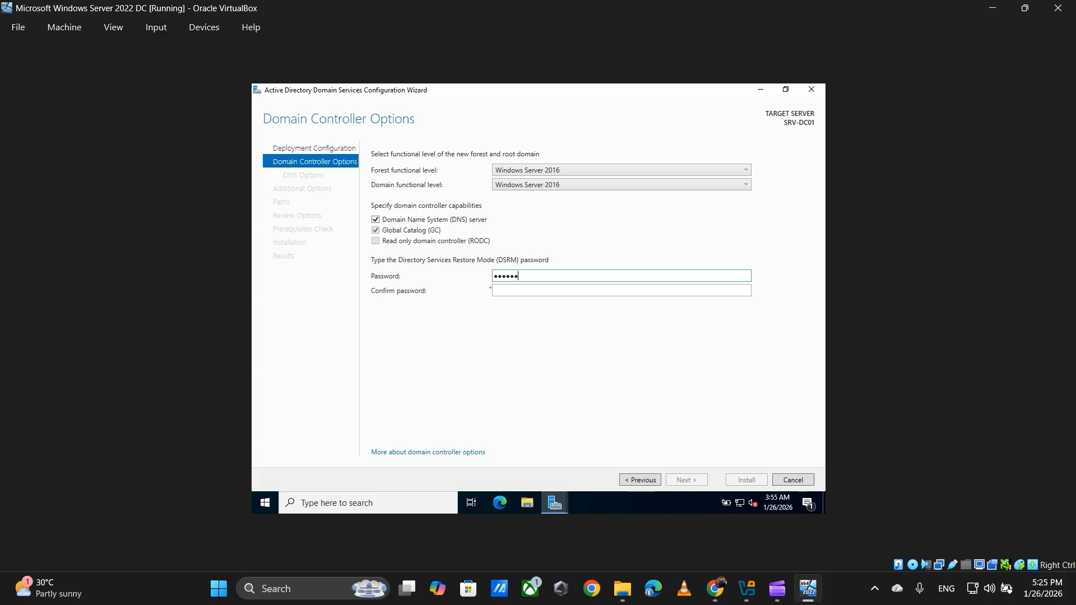
pyautogui.click(554, 295)
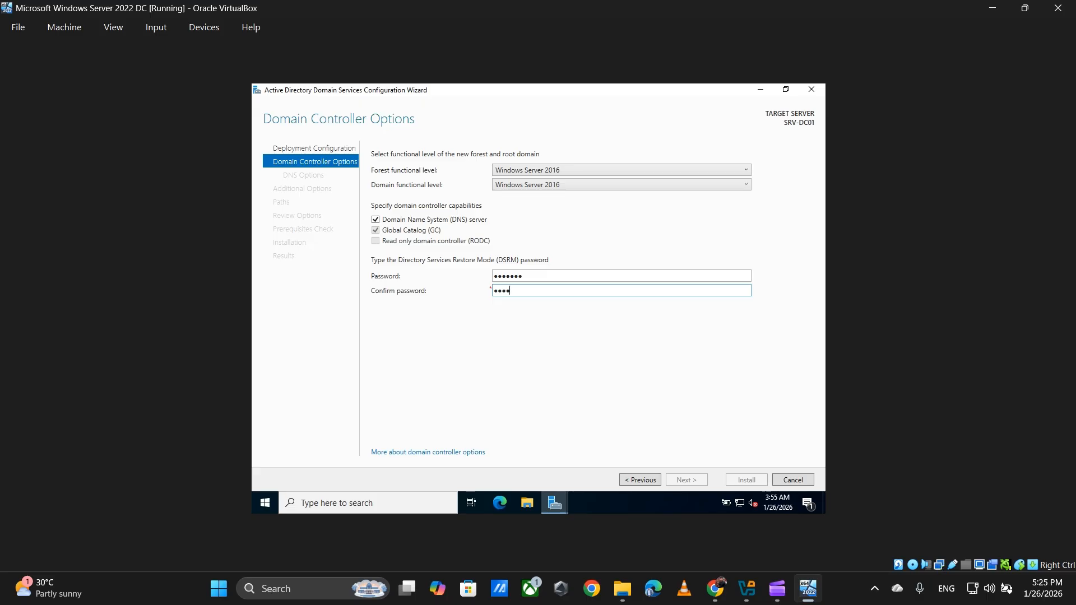
pyautogui.write('*******')
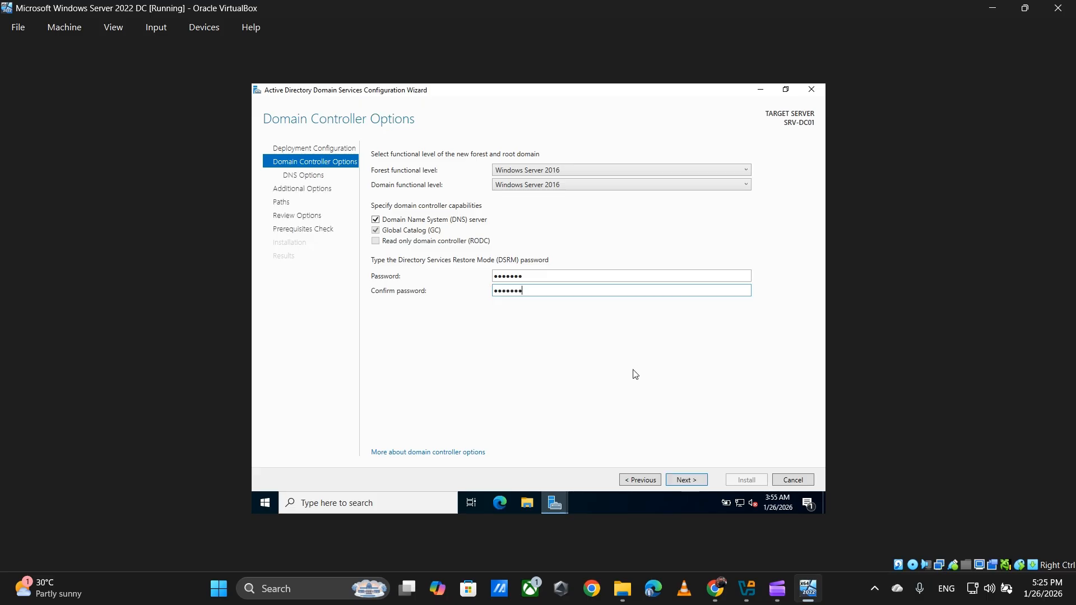
# Step: Continue from Domain Controller Options to the DNS Options page
pyautogui.click(686, 480)
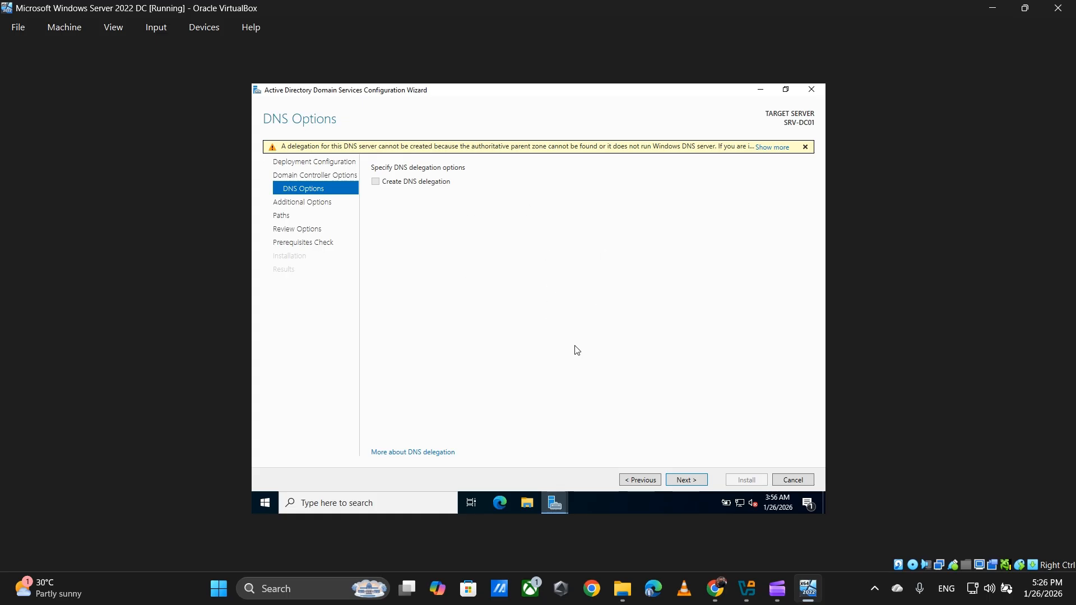
# Step: Pass DNS Options without delegation and accept the NetBIOS domain name YASAS unchanged
pyautogui.click(688, 480)
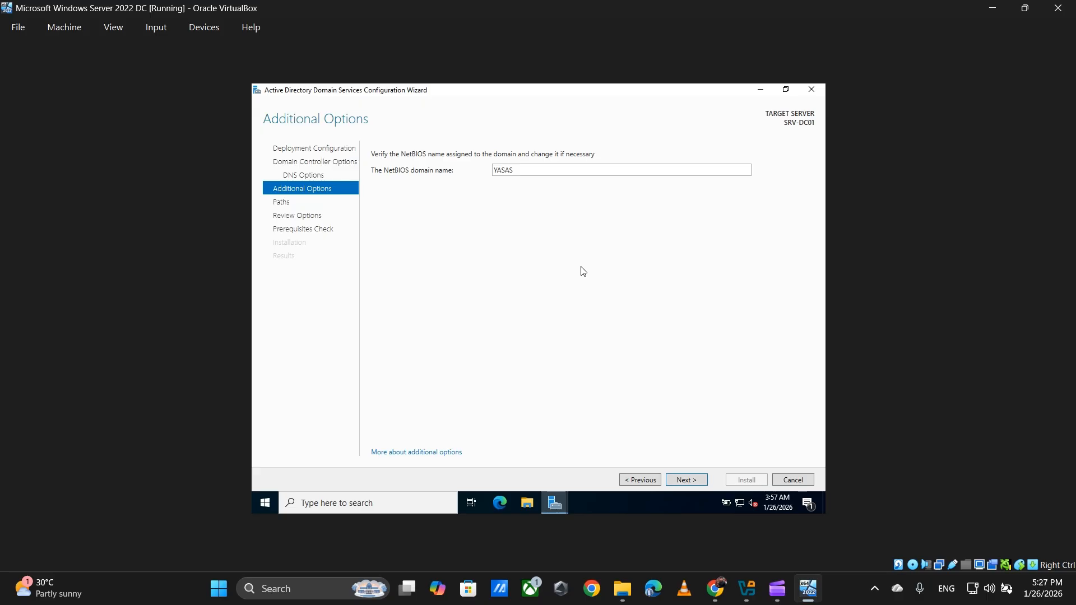
pyautogui.moveTo(540, 175); pyautogui.dragTo(486, 175)
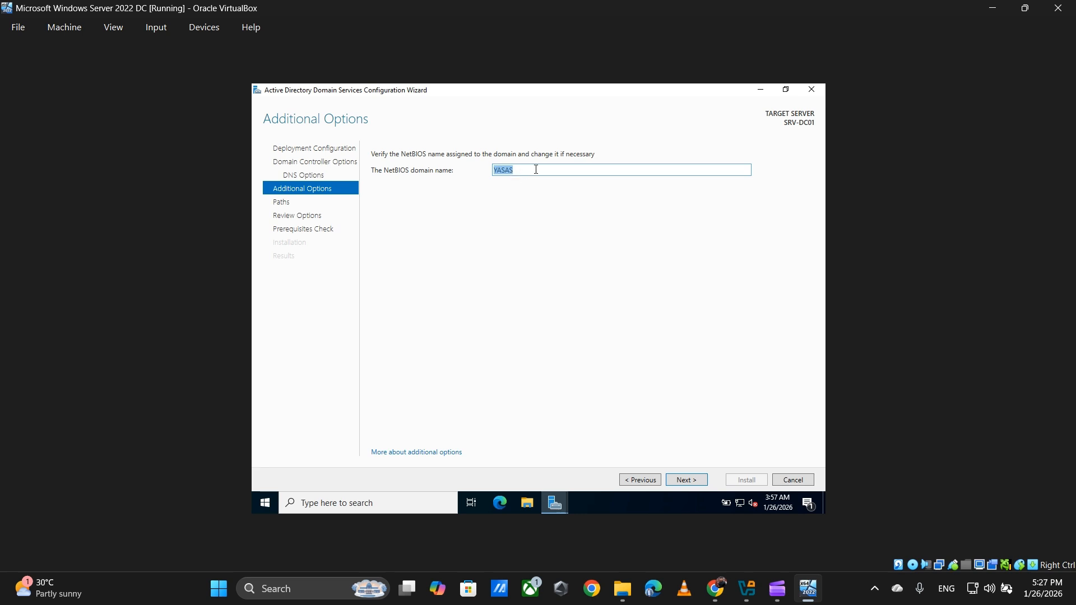
pyautogui.doubleClick(506, 171)
pyautogui.click(505, 172)
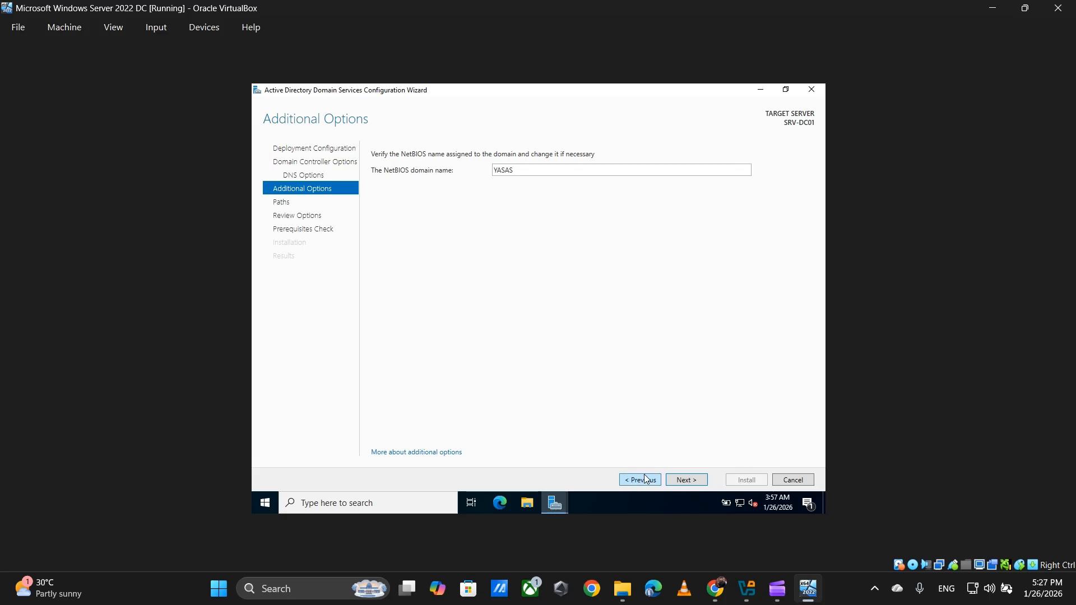
pyautogui.click(698, 483)
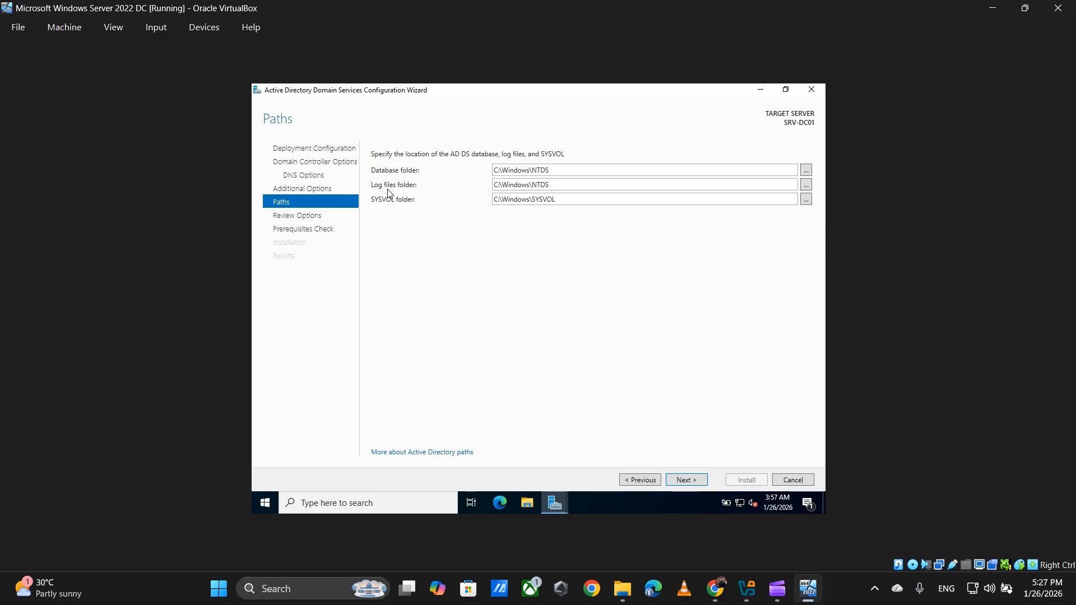
# Step: Keep the default C:\Windows NTDS database, log and SYSVOL folder paths
pyautogui.doubleClick(512, 188)
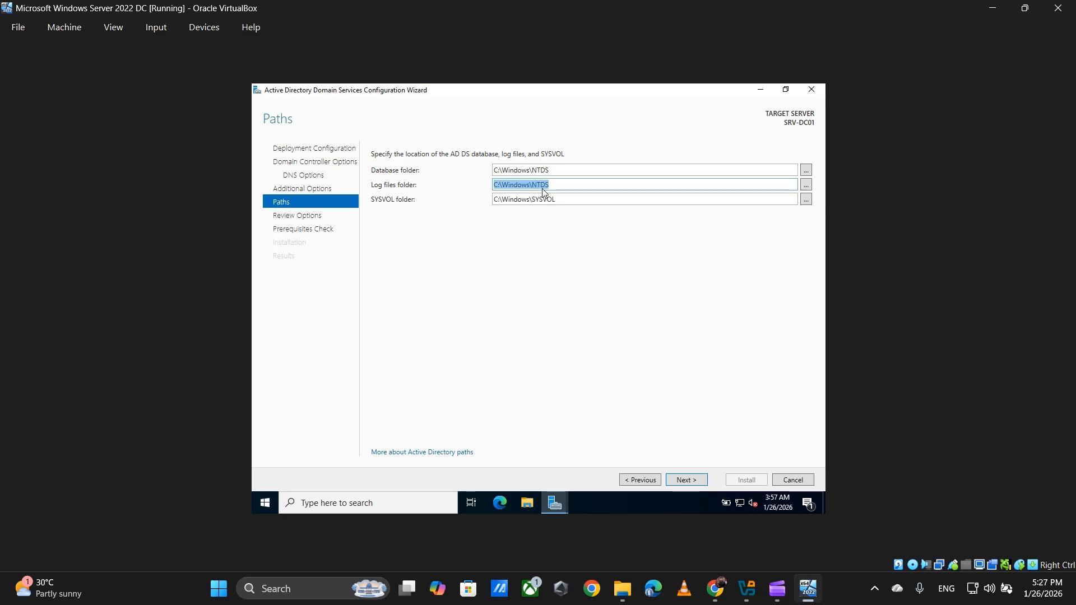
pyautogui.doubleClick(519, 172)
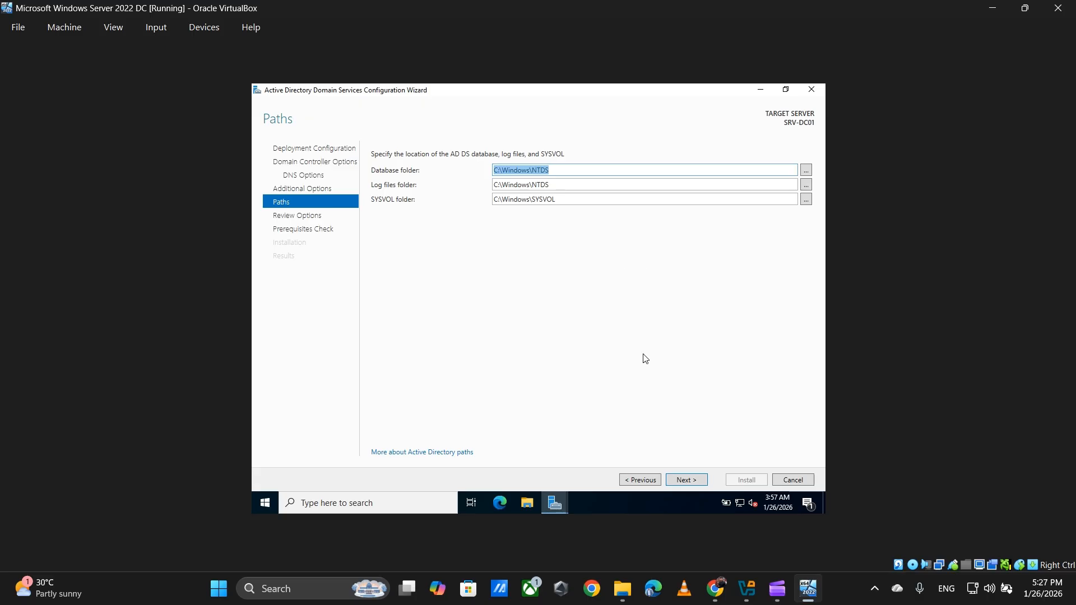
pyautogui.click(688, 477)
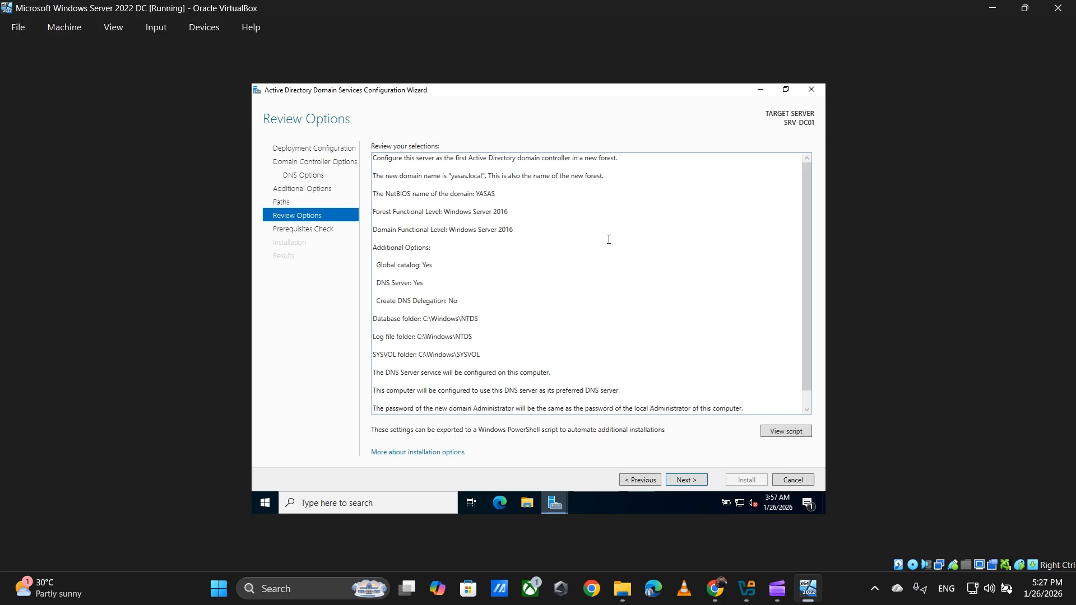
# Step: Review the yasas.local options summary, then run the prerequisites check
pyautogui.scroll(-1, 609, 239)
pyautogui.scroll(1, 606, 242)
pyautogui.moveTo(808, 206); pyautogui.dragTo(801, 230)
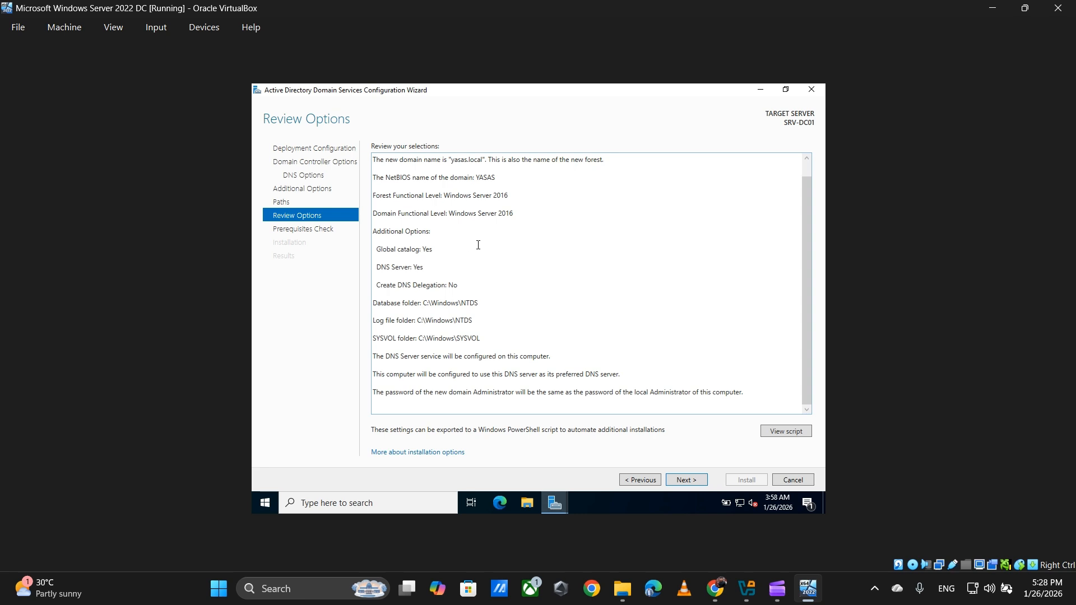
pyautogui.click(701, 481)
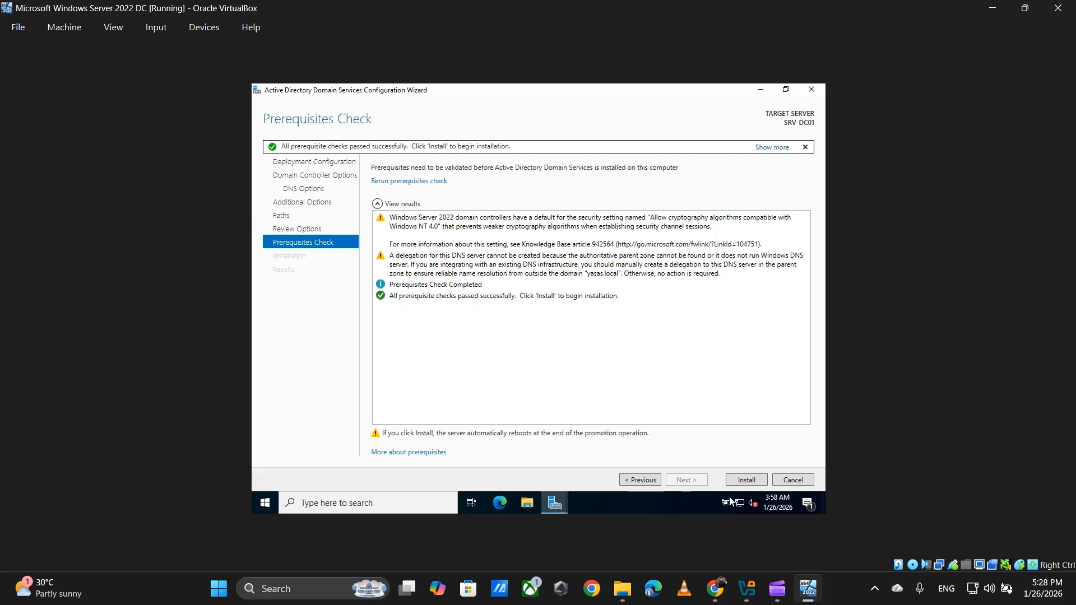
# Step: Install AD DS to promote SRV-DC01 to a domain controller
pyautogui.click(743, 484)
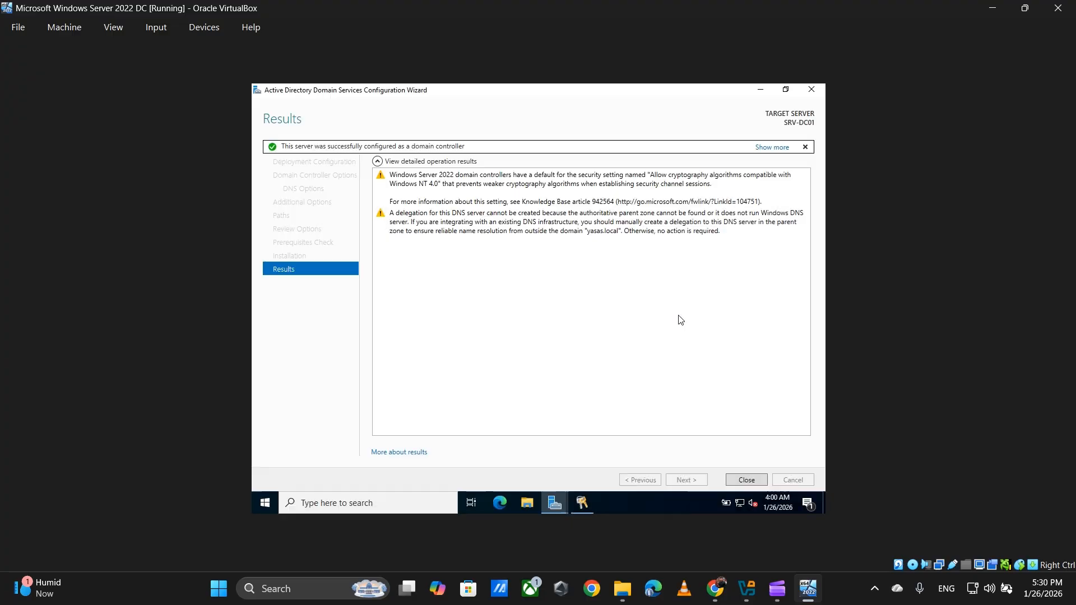
# Step: Close the Results page and let the server restart to its lock screen
pyautogui.click(753, 480)
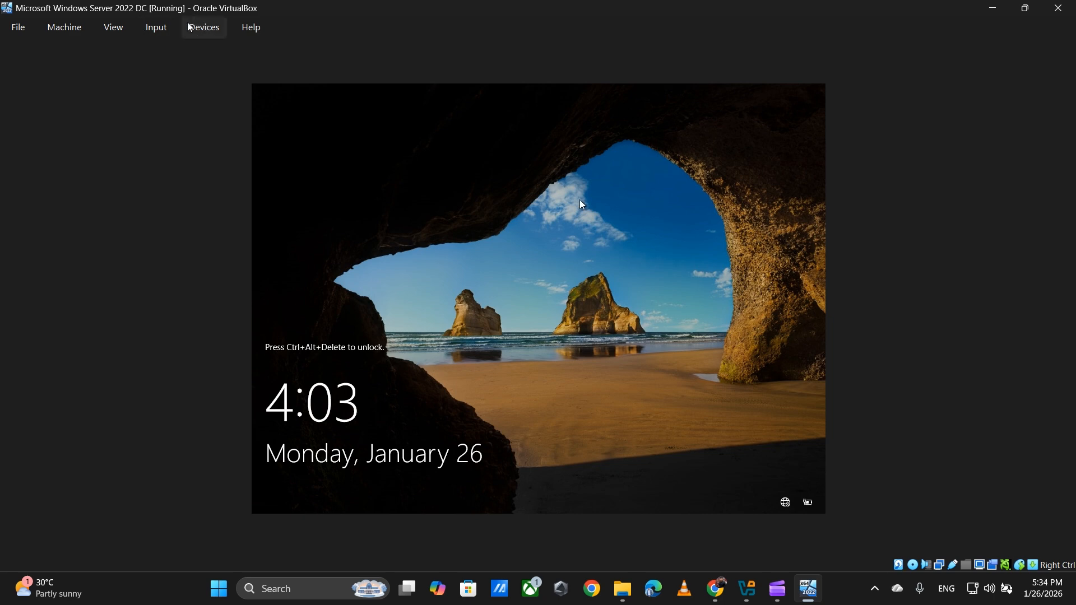
# Step: Send Ctrl-Alt-Del from VirtualBox's Input menu and sign in with the Administrator password
pyautogui.click(150, 28)
pyautogui.moveTo(170, 51)
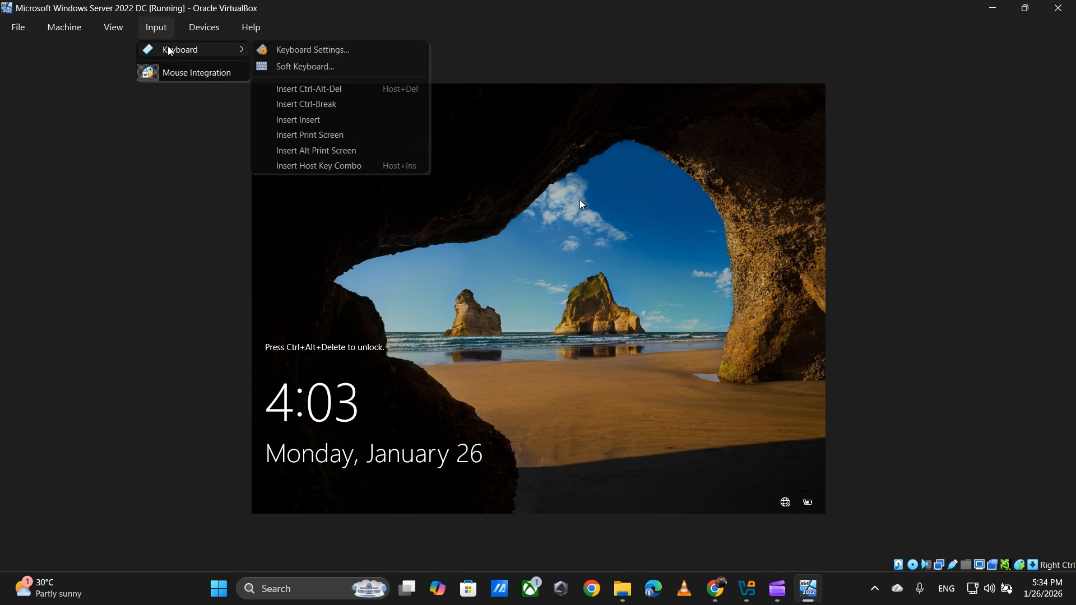
pyautogui.click(311, 88)
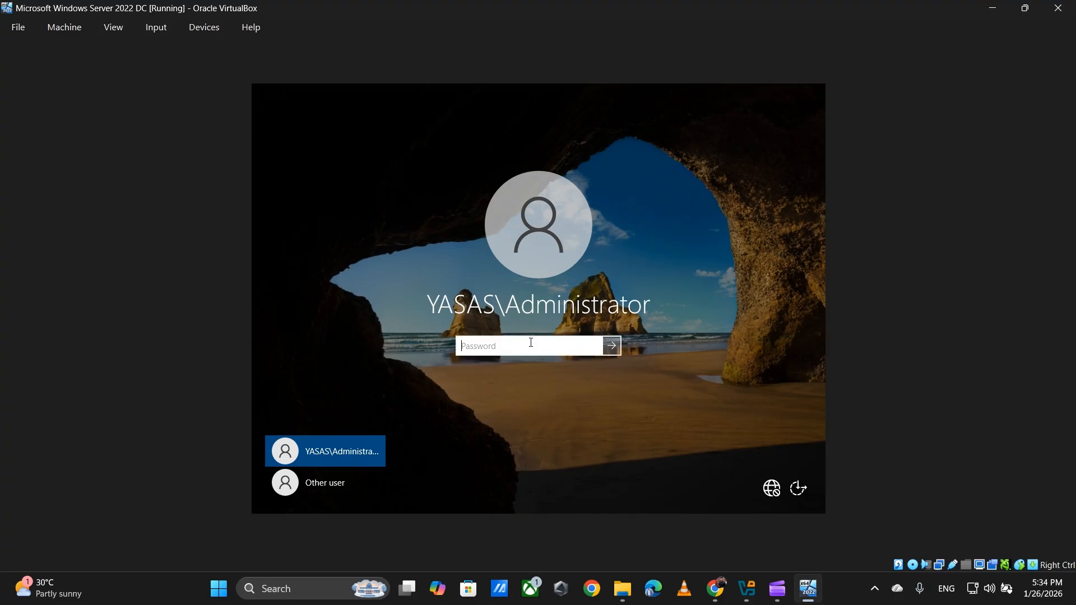
pyautogui.write('P')
pyautogui.press('Return')
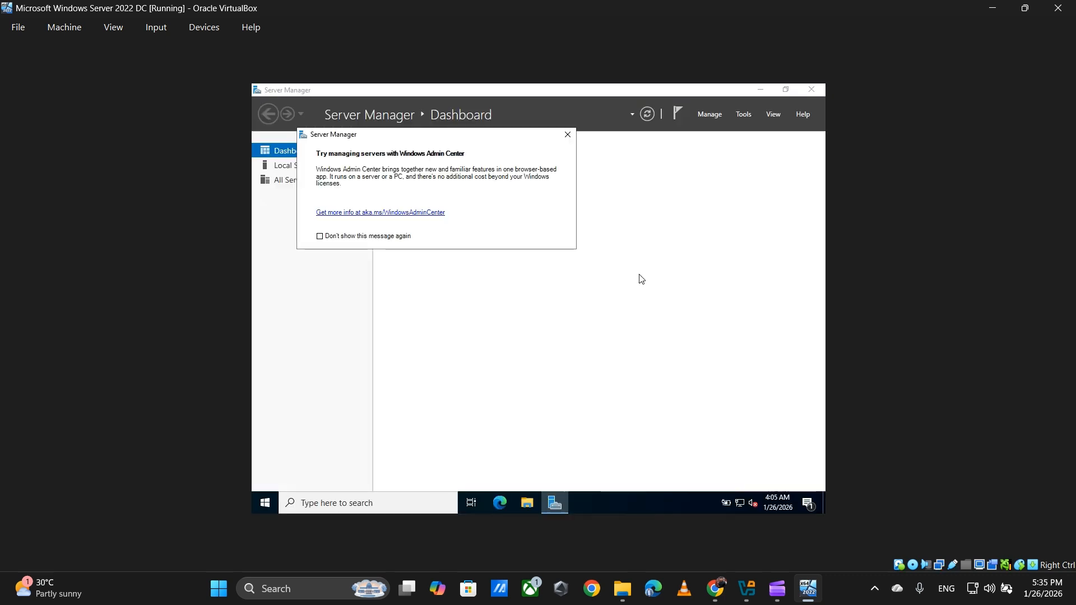
# Step: Dismiss the Windows Admin Center notice and check the AD DS and DNS Dashboard tiles
pyautogui.click(567, 134)
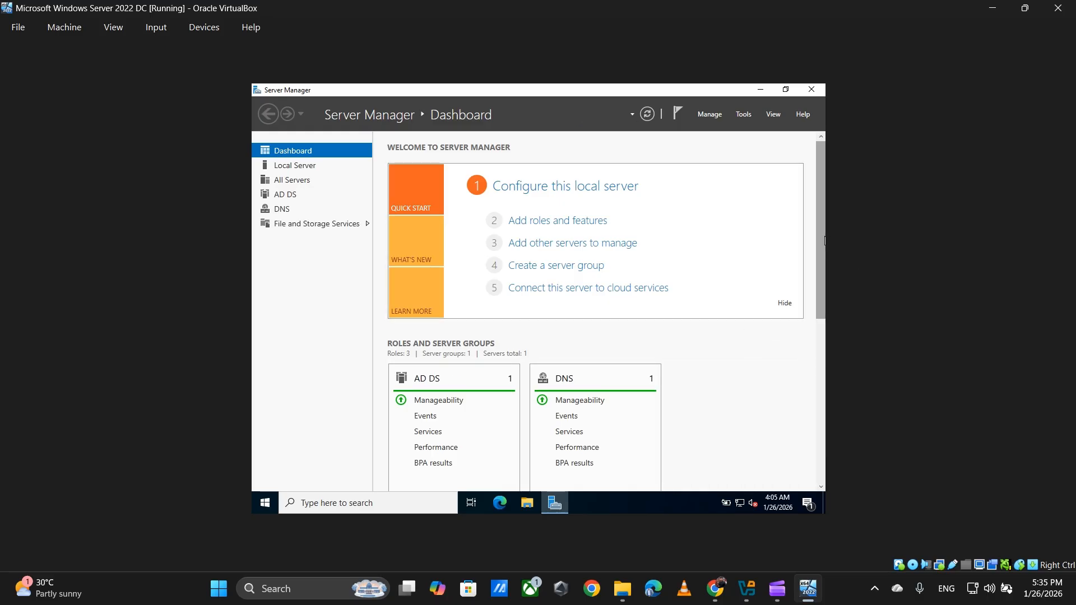
pyautogui.scroll(-5, 820, 236)
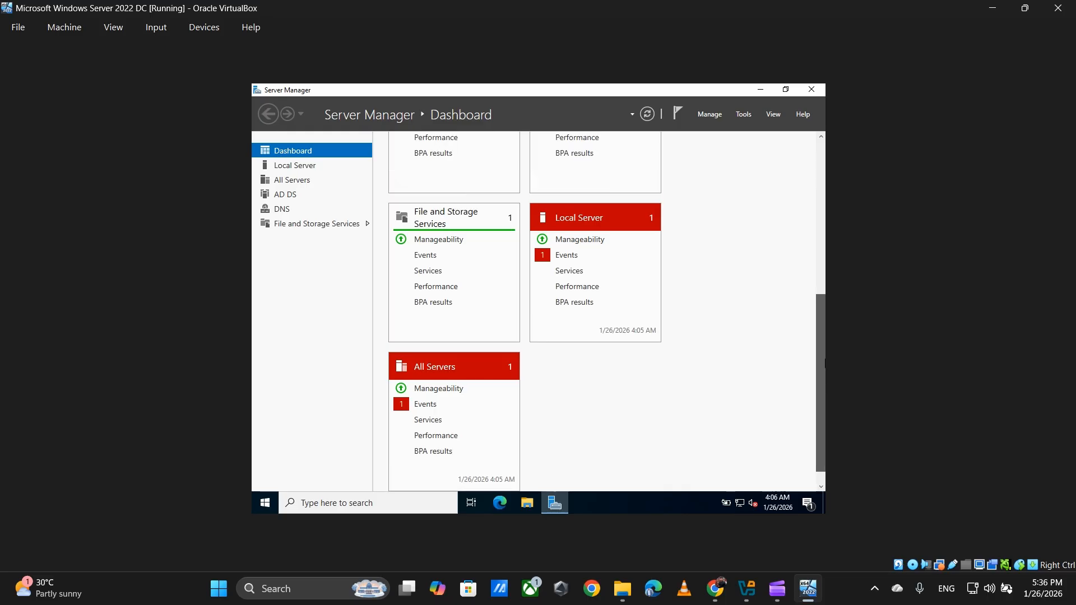
pyautogui.scroll(5, 541, 334)
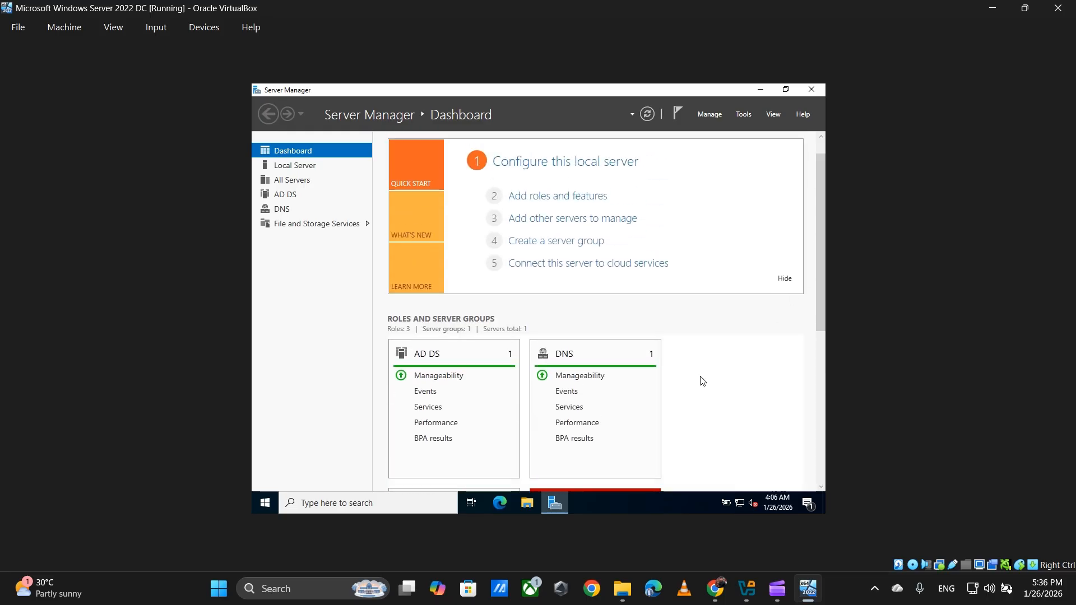